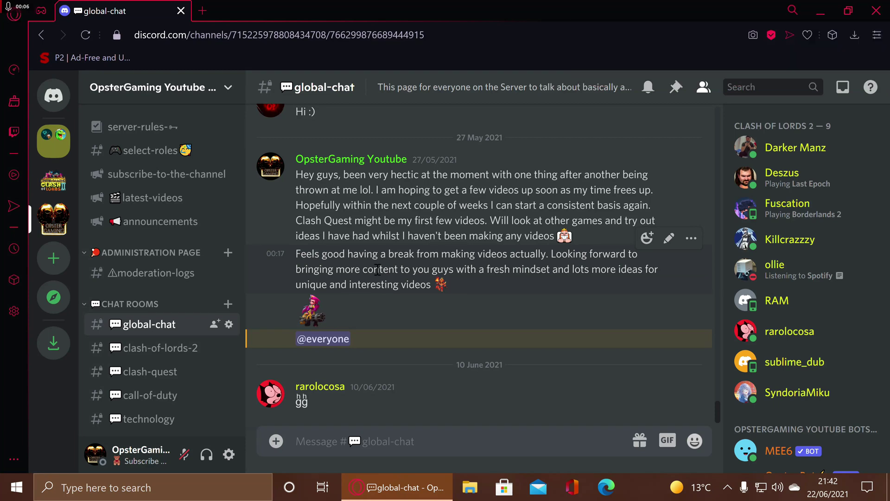
Open Server Settings for the OpsterGaming Youtube Server from the server menu.
click(149, 89)
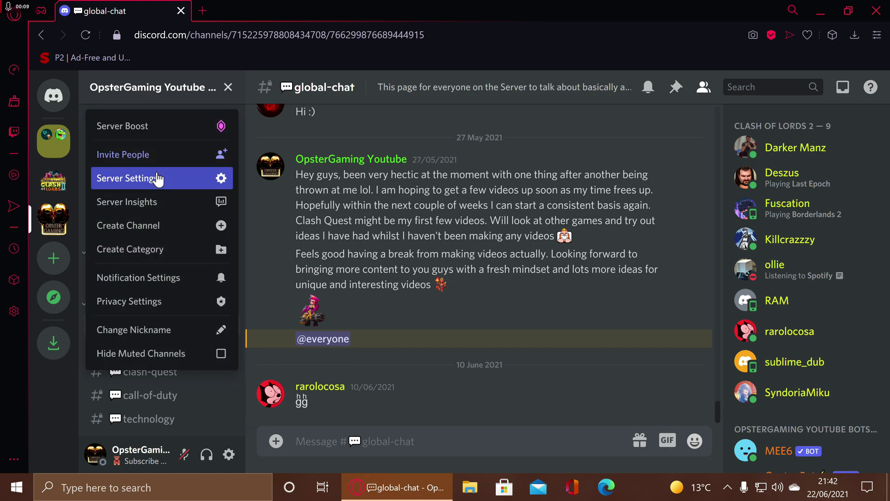
click(203, 165)
scroll(220, 265, down, 3)
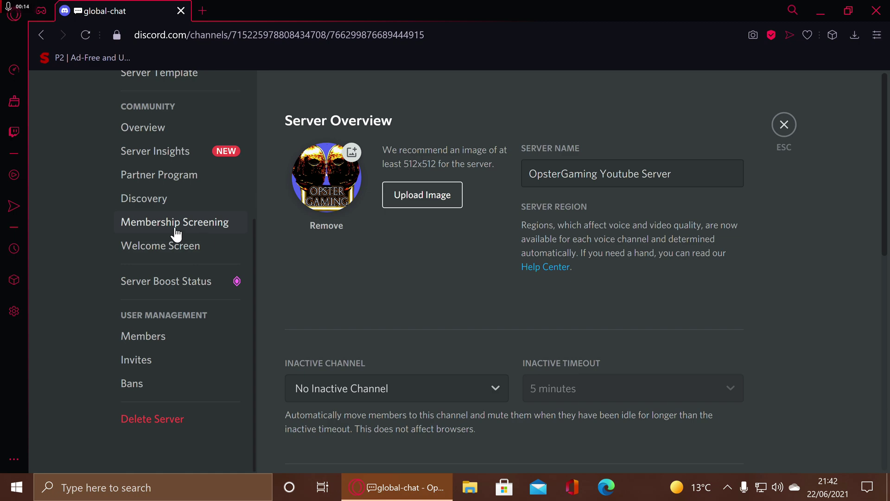
Close settings and open the server-rules channel with the Opster Bot welcome message.
click(784, 125)
click(137, 129)
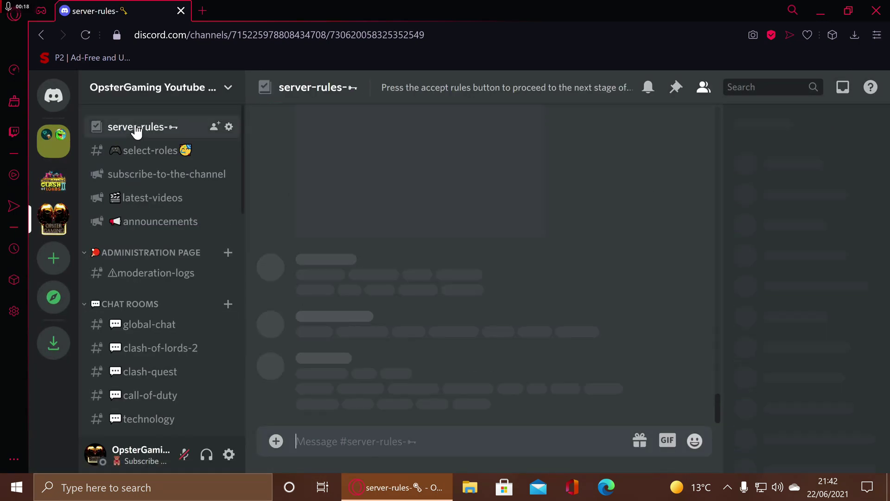
scroll(400, 264, up, 5)
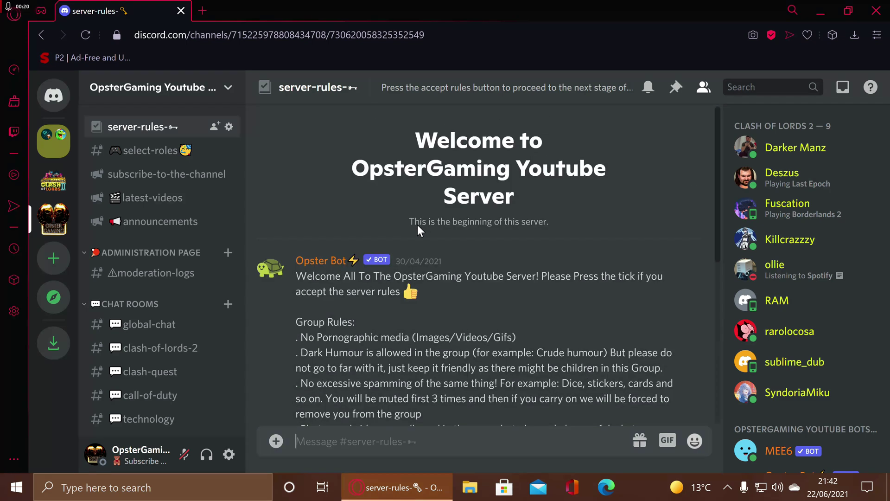
scroll(403, 266, down, 2)
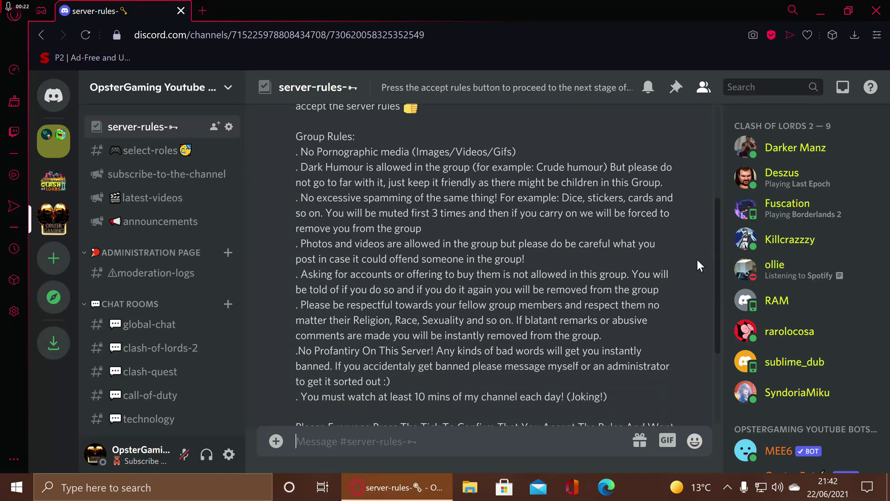
drag(717, 257, 713, 237)
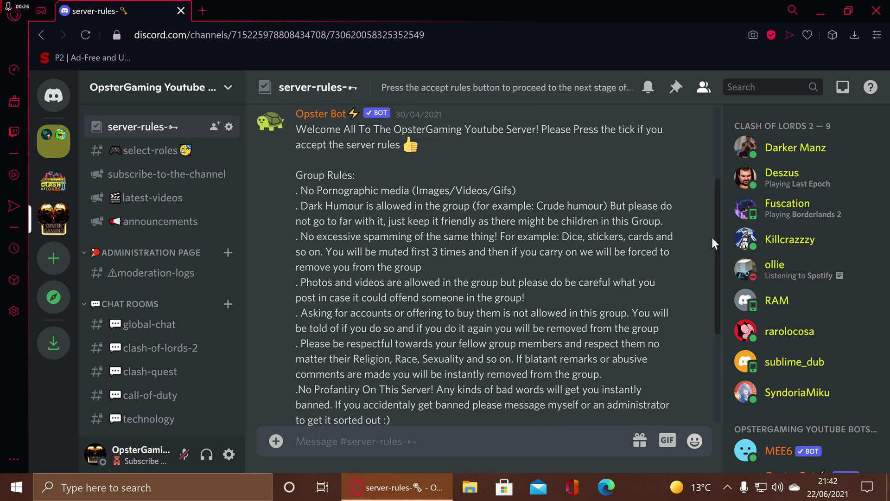
drag(711, 238, 709, 222)
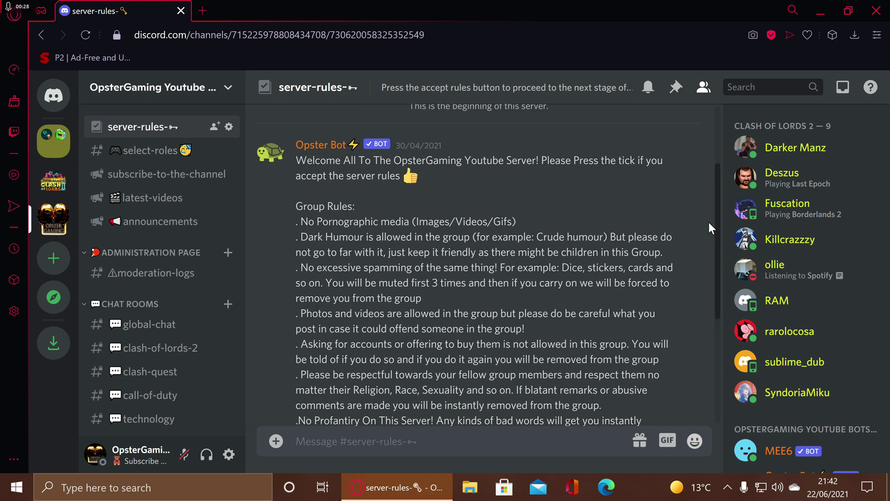
mouse_move(487, 222)
scroll(538, 213, down, 3)
scroll(485, 283, up, 3)
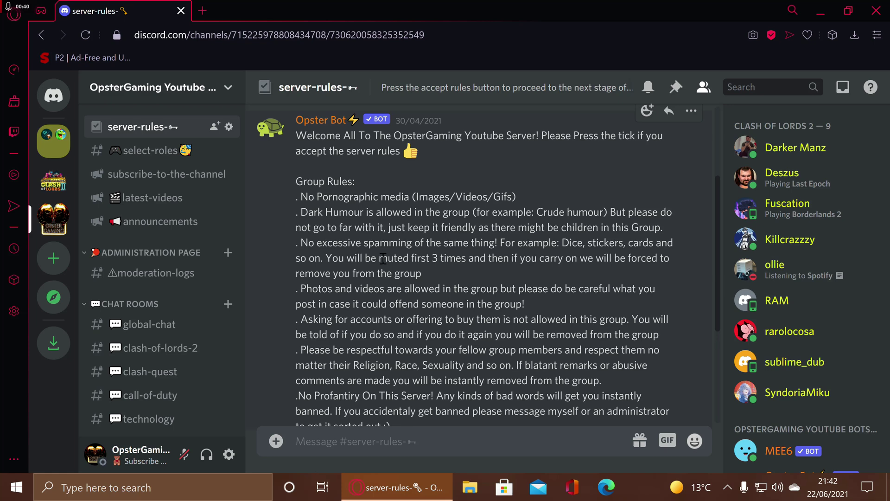
scroll(383, 258, down, 3)
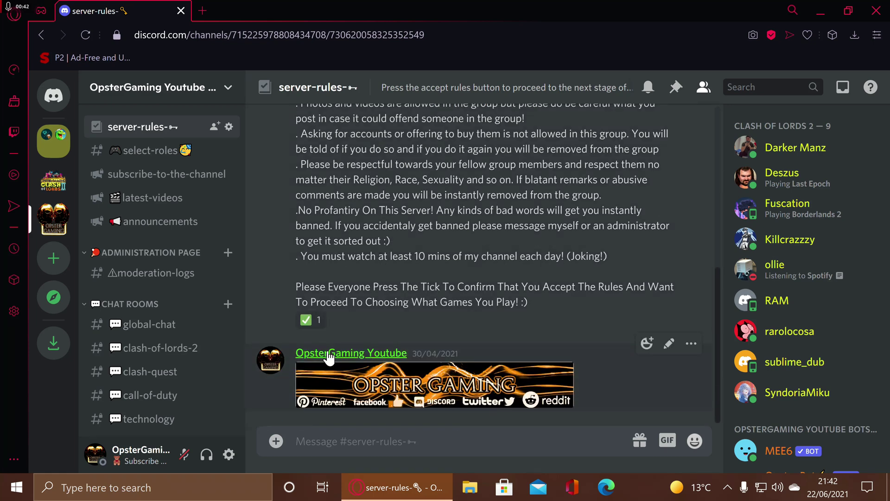
mouse_move(311, 319)
scroll(316, 325, up, 5)
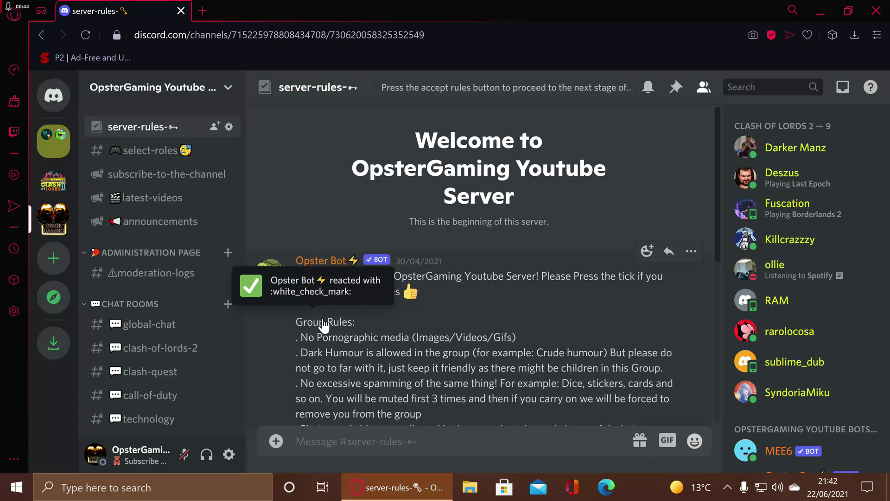
scroll(323, 324, down, 3)
scroll(323, 319, down, 3)
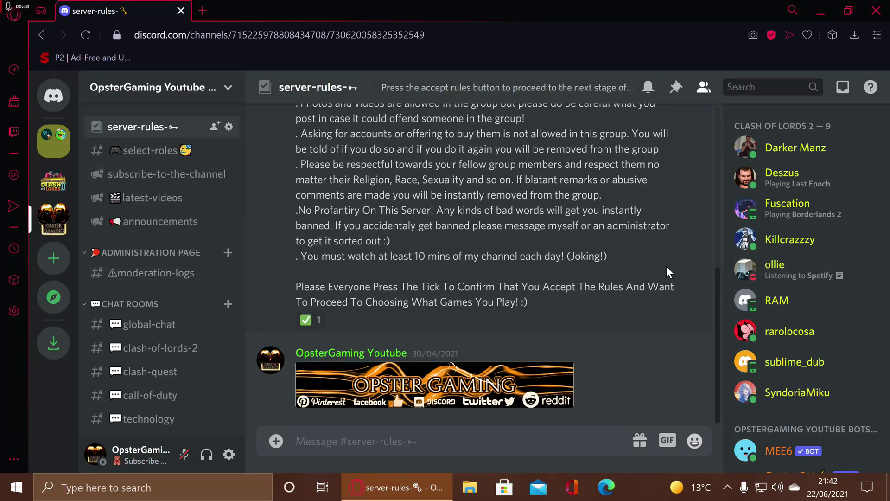
scroll(666, 266, up, 3)
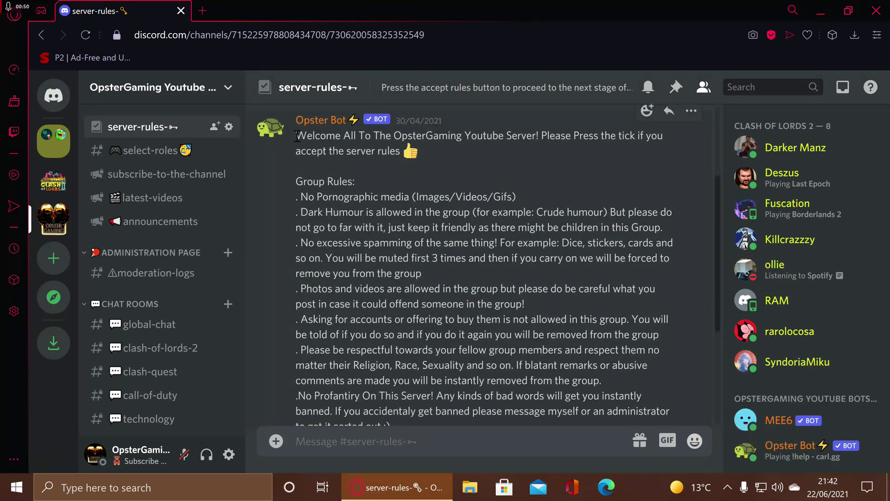
mouse_move(296, 136)
mouse_down()
mouse_move(383, 159)
mouse_move(527, 320)
mouse_up()
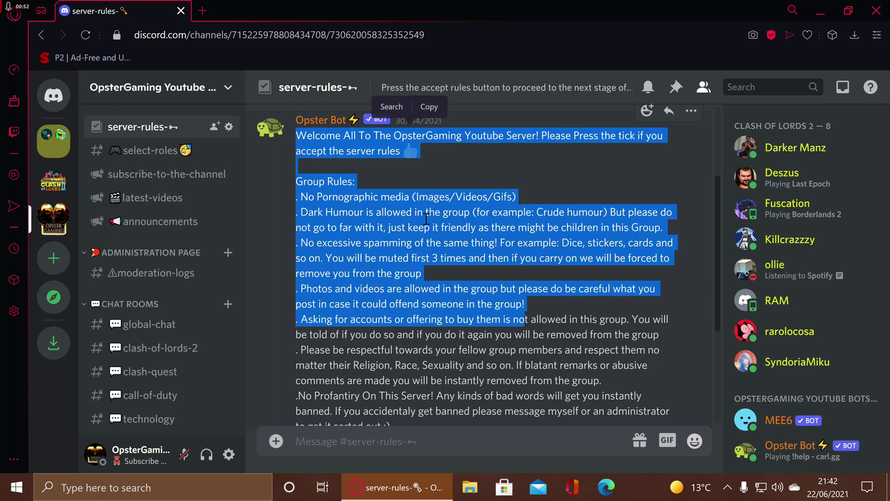
click(301, 136)
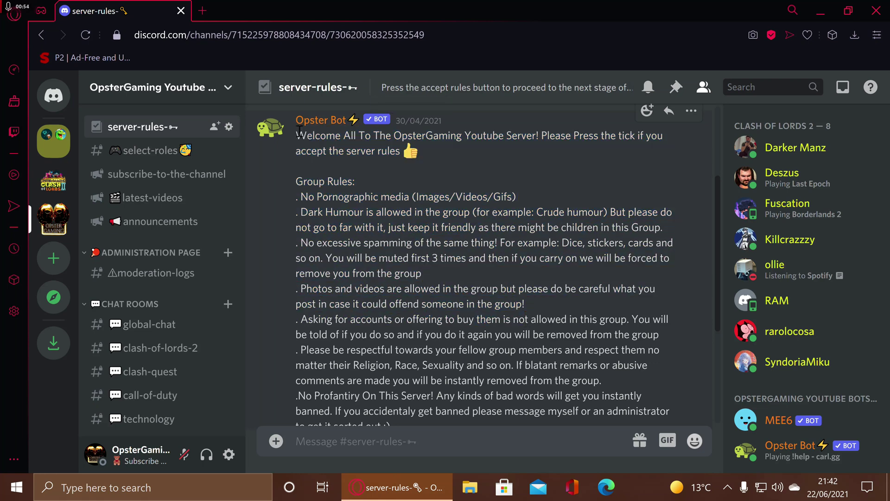
Select the welcome message and group rules text for copying.
drag(303, 140, 502, 427)
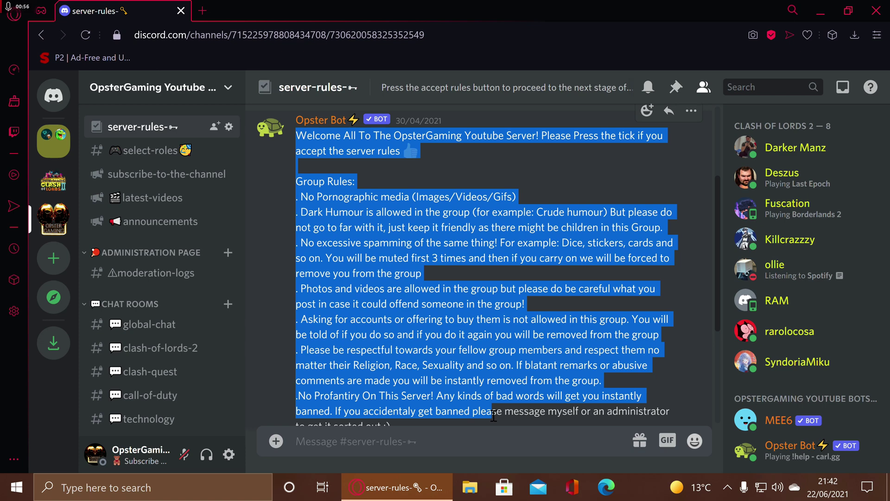
scroll(483, 396, down, 3)
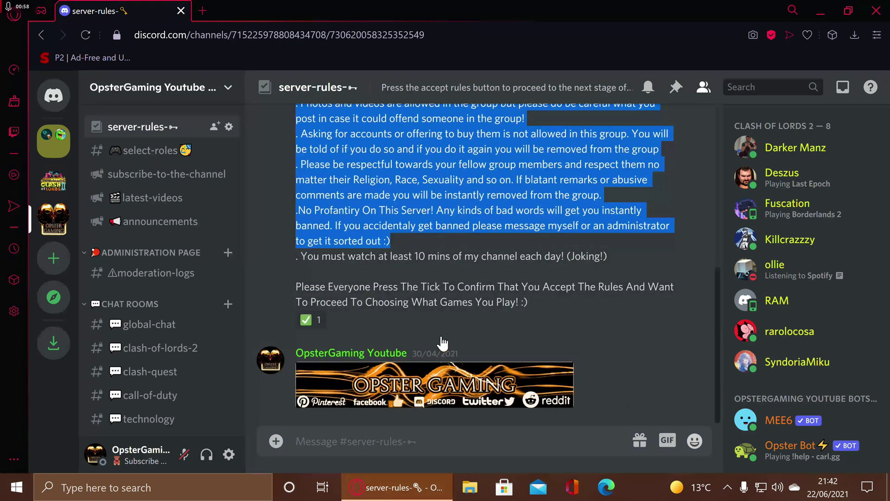
click(493, 289)
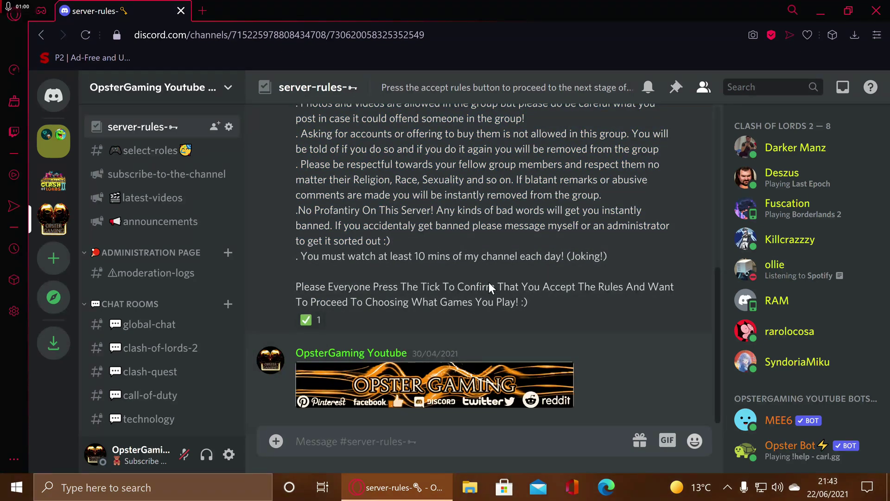
drag(533, 313, 363, 226)
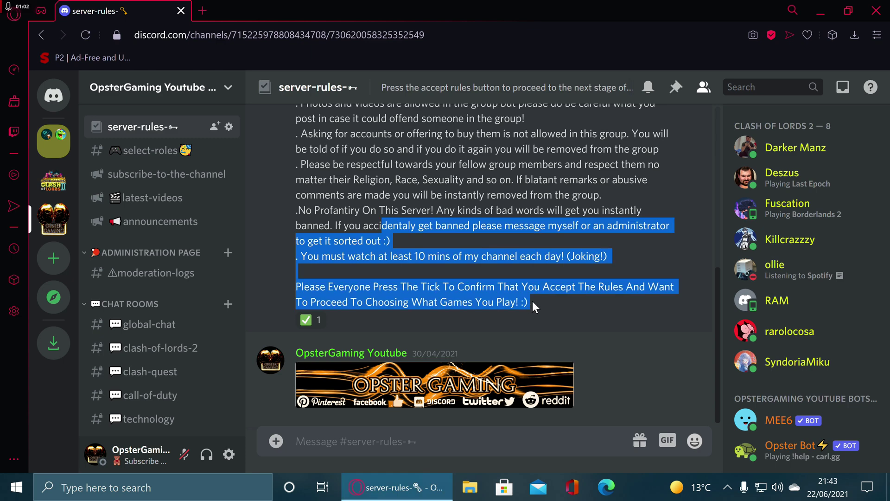
click(533, 301)
drag(529, 301, 299, 185)
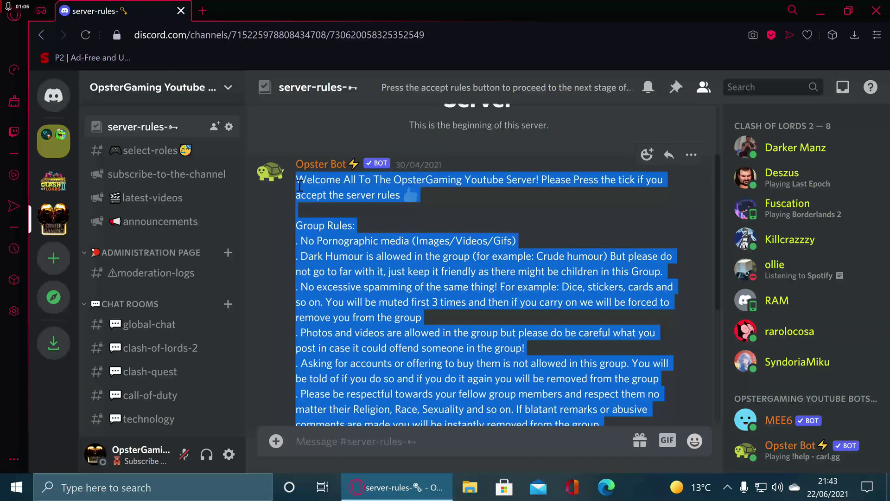
Reopen Server Settings for the OpsterGaming Youtube Server from the server menu.
click(228, 87)
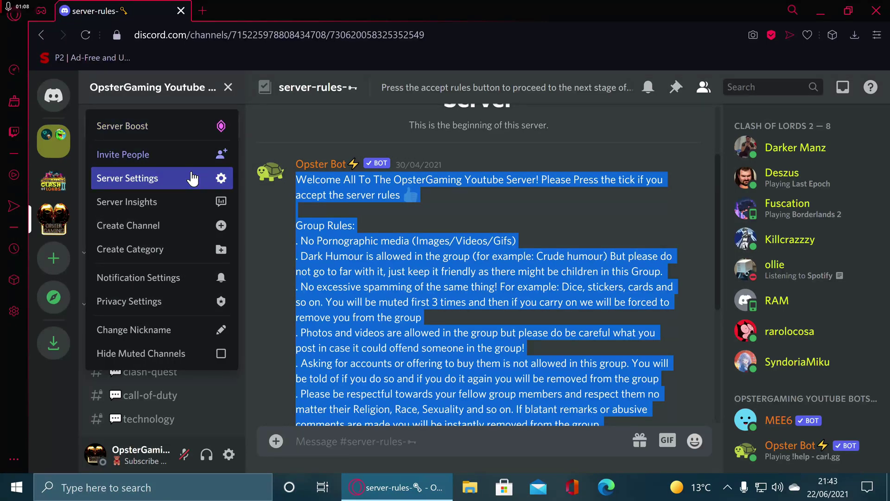
click(192, 178)
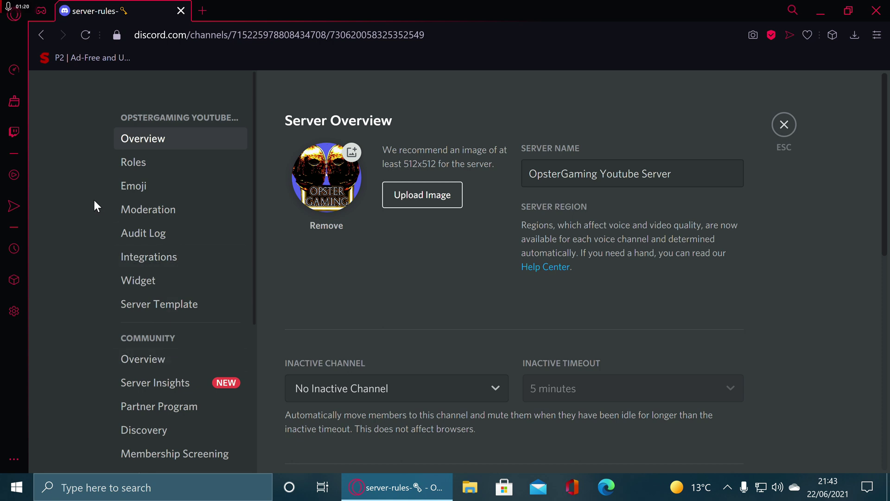
scroll(93, 199, down, 3)
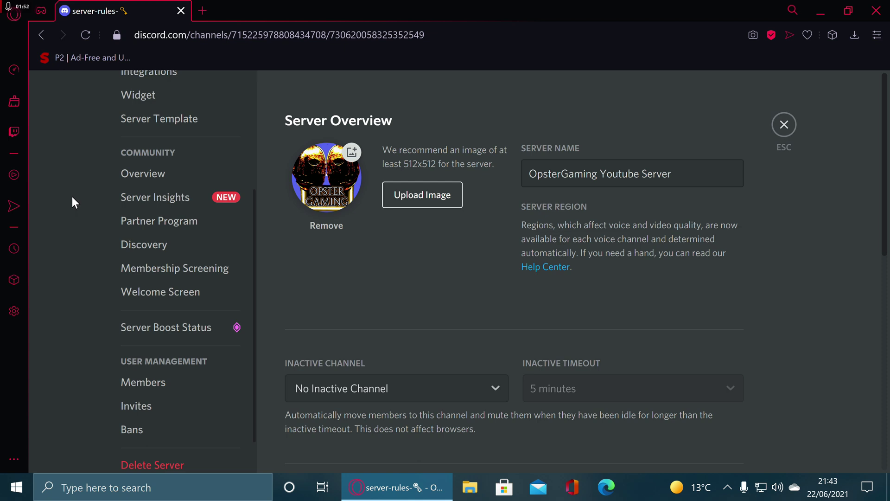
Review the Community Overview, then the Welcome Screen with its one recommended server-rules channel.
click(146, 181)
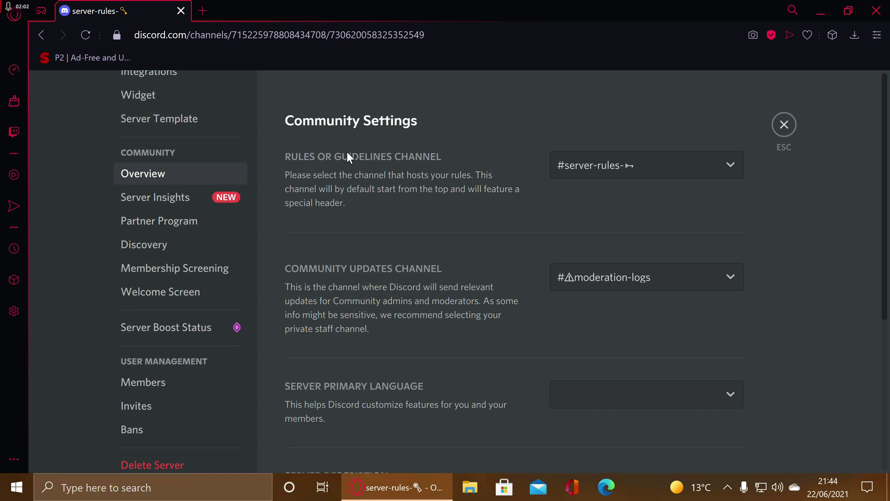
scroll(590, 169, down, 3)
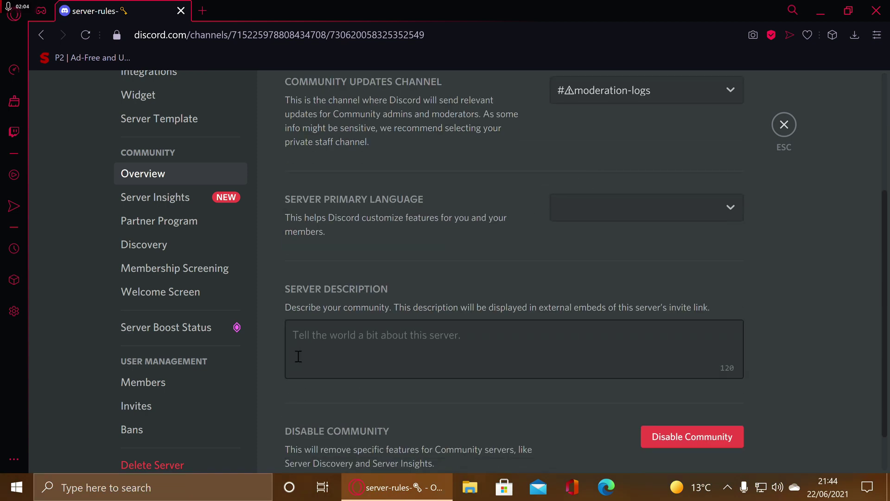
scroll(341, 299, down, 1)
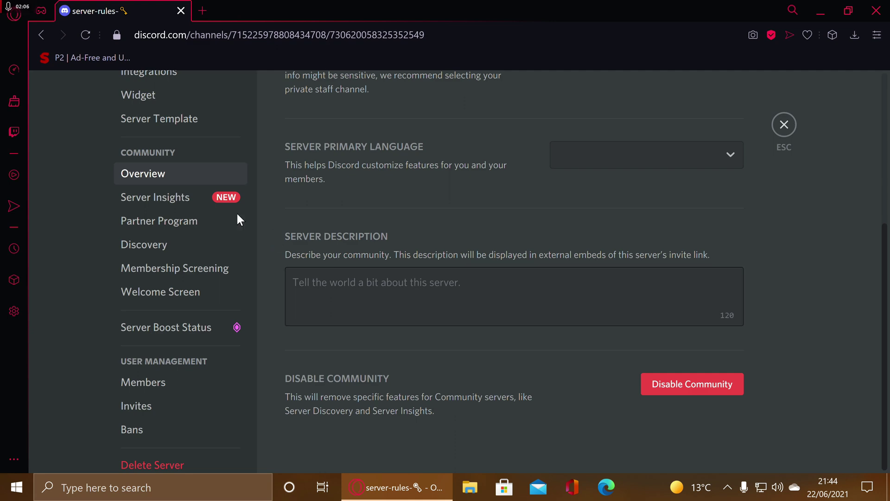
click(186, 291)
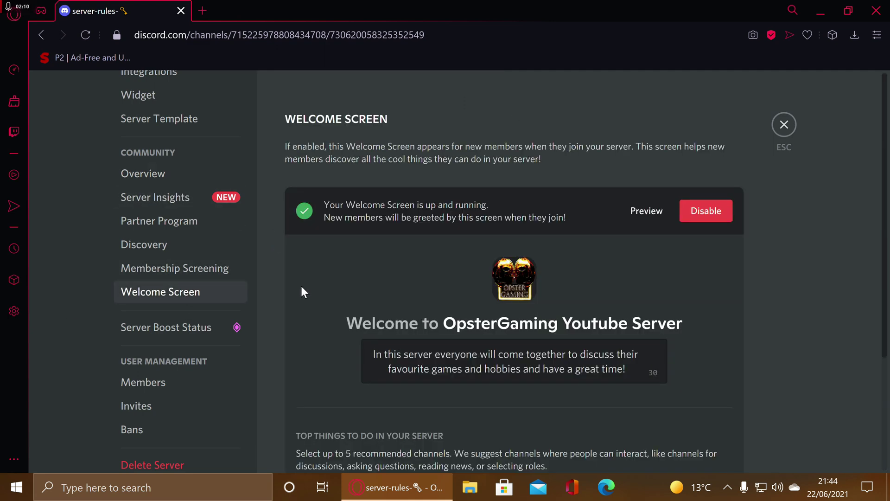
scroll(299, 286, down, 2)
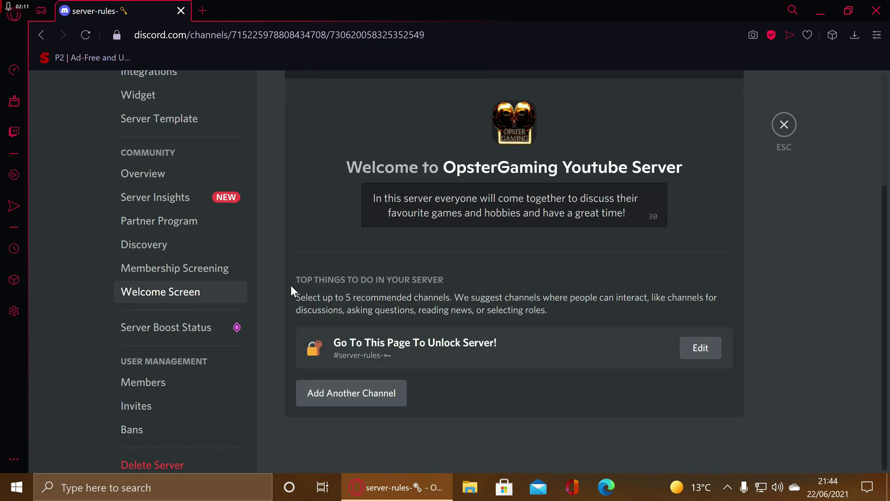
Open the Membership Screening settings page.
click(224, 273)
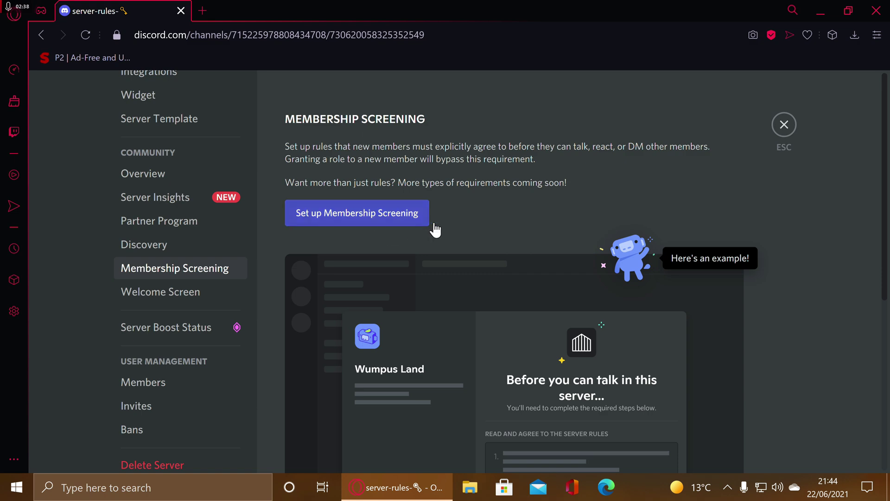
scroll(440, 222, down, 4)
scroll(439, 223, up, 4)
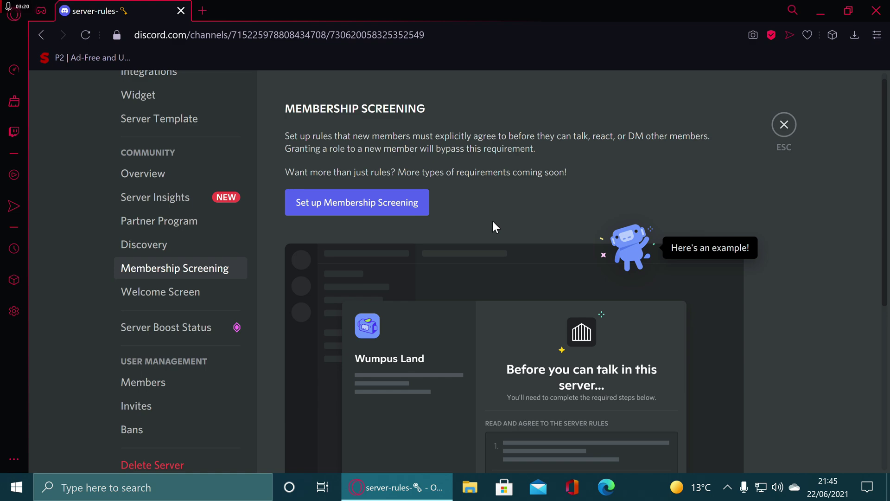
scroll(492, 220, down, 3)
scroll(480, 251, down, 2)
scroll(431, 313, up, 3)
scroll(415, 334, down, 3)
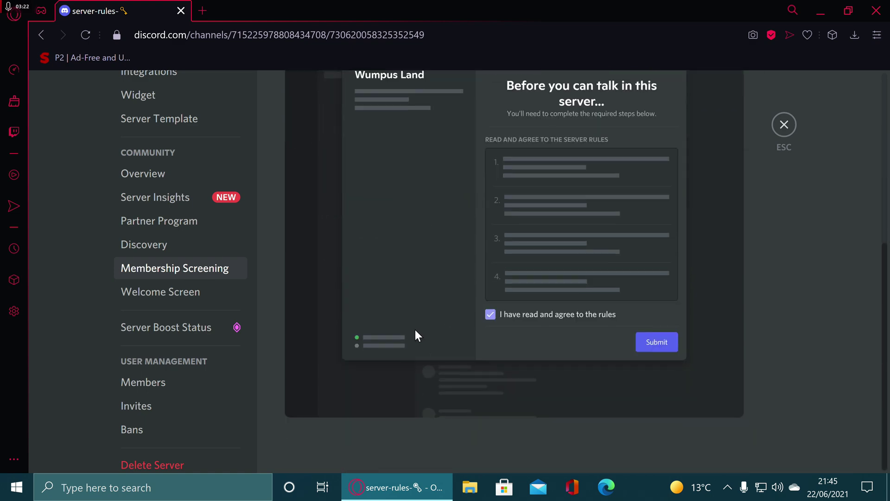
scroll(407, 293, up, 3)
Start Membership Screening setup, paste the rules message into the description, and delete the rules.
click(390, 114)
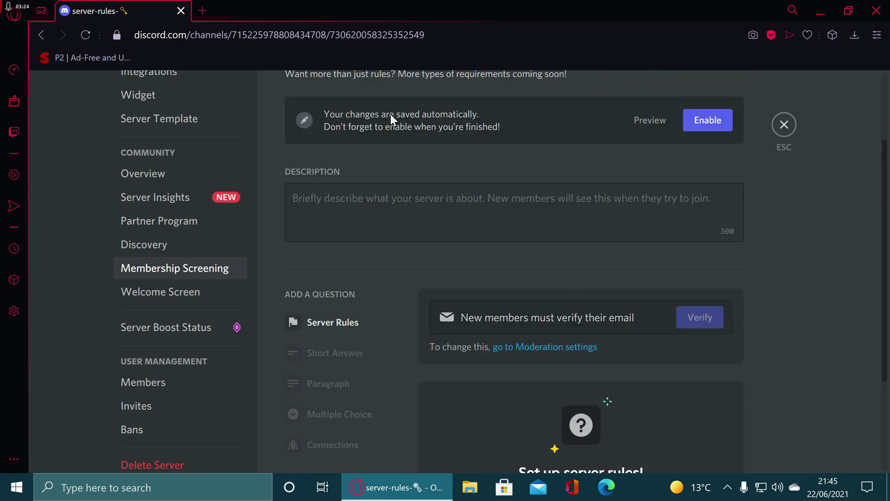
click(431, 229)
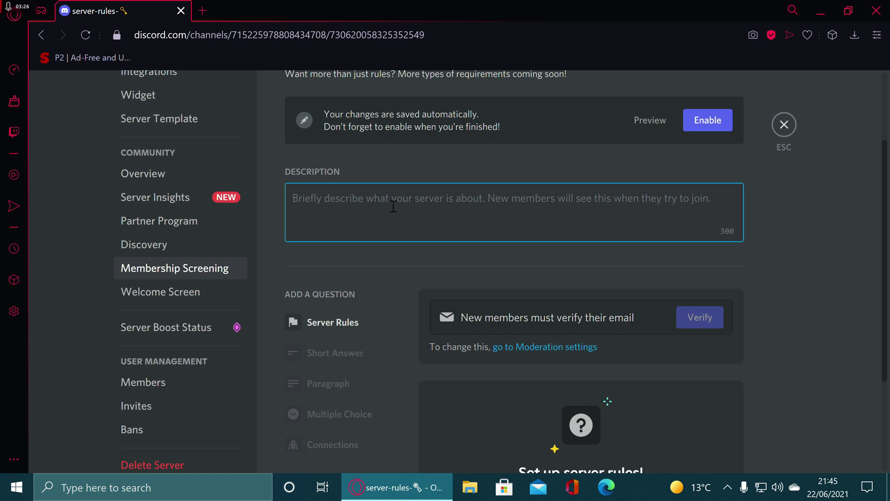
text(Welcome All To The OpsterGaming Youtube Server! Please Press the tick if you accept the server rules :thumbsup:  Group Rules: . No Pornographic media (Images/Videos/Gifs) . Dark Humour is allowed in the group (for example: Crude humour) But please do not go to far with it, just keep it friendly as t)
drag(449, 286, 348, 214)
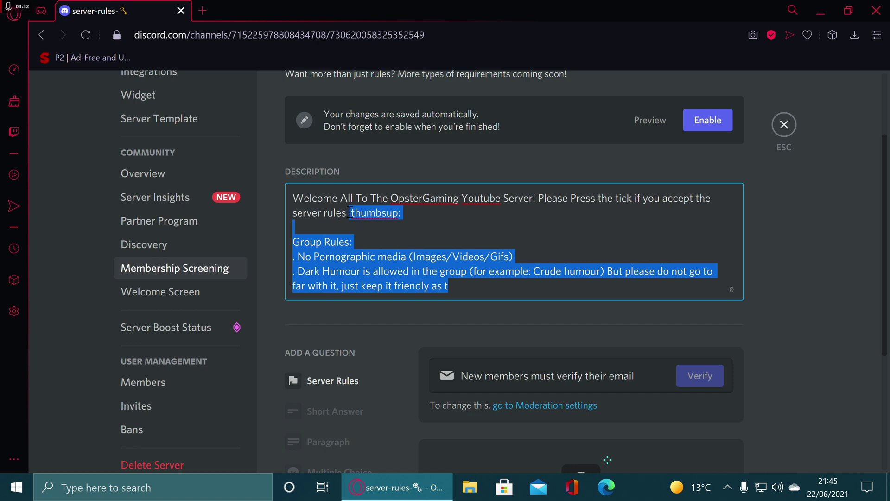
key(BackSpace)
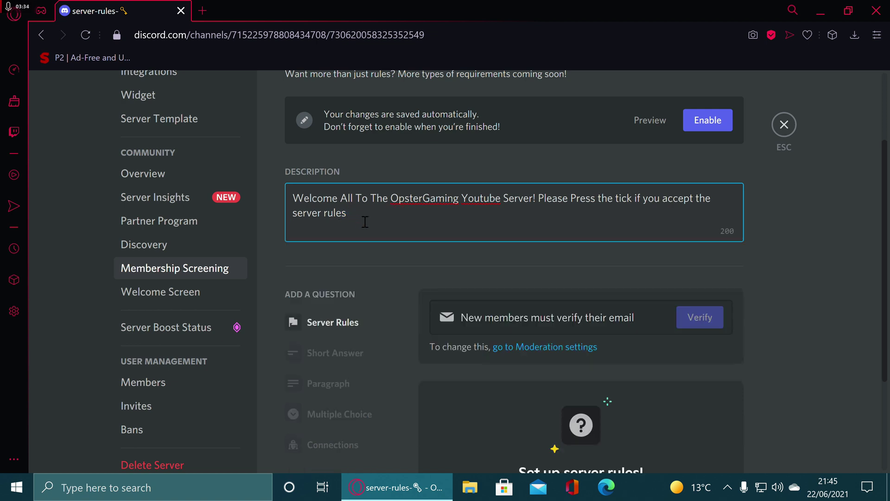
Delete the tick sentence, leaving 'Welcome All To The OpsterGaming Youtube Server!'.
drag(568, 199, 604, 220)
click(556, 204)
drag(537, 198, 631, 229)
key(BackSpace)
key(BackSpace)
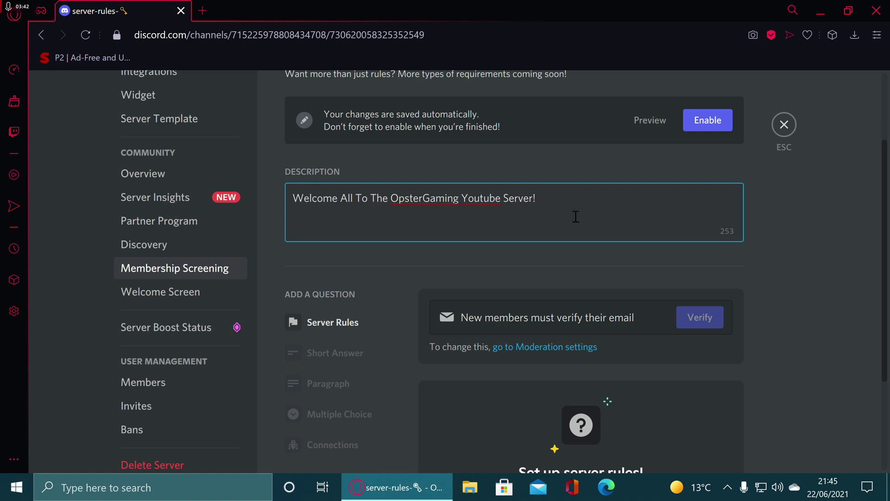
click(782, 245)
scroll(782, 245, down, 2)
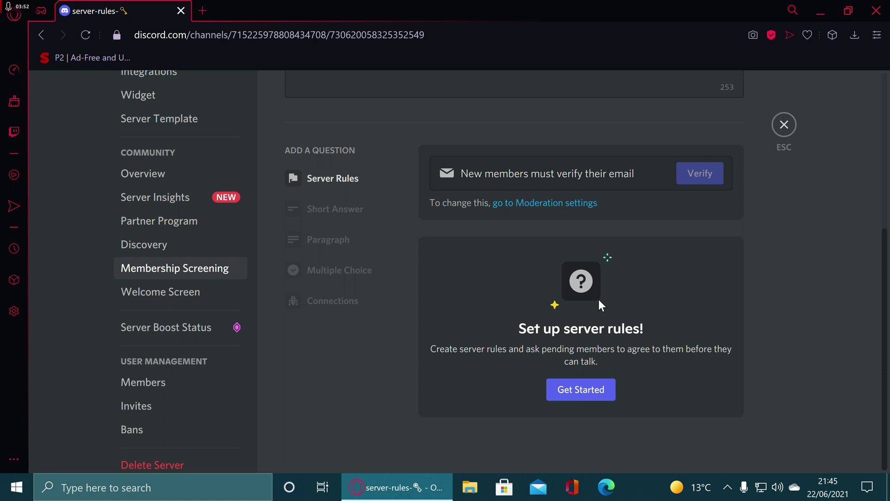
Start server rules setup and add rule slots until there are five.
click(592, 392)
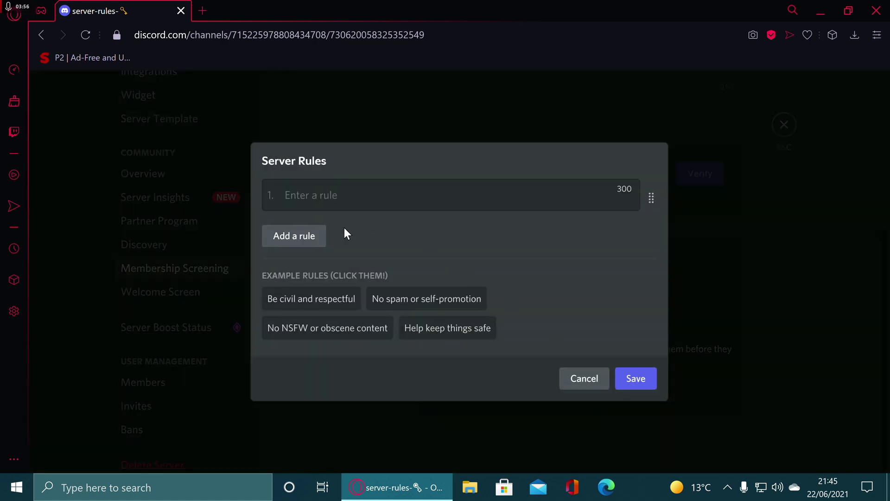
click(314, 226)
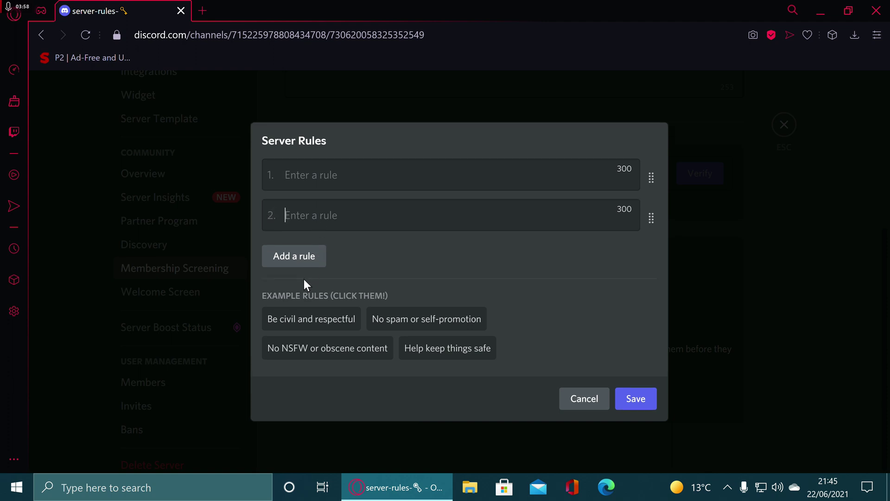
click(293, 255)
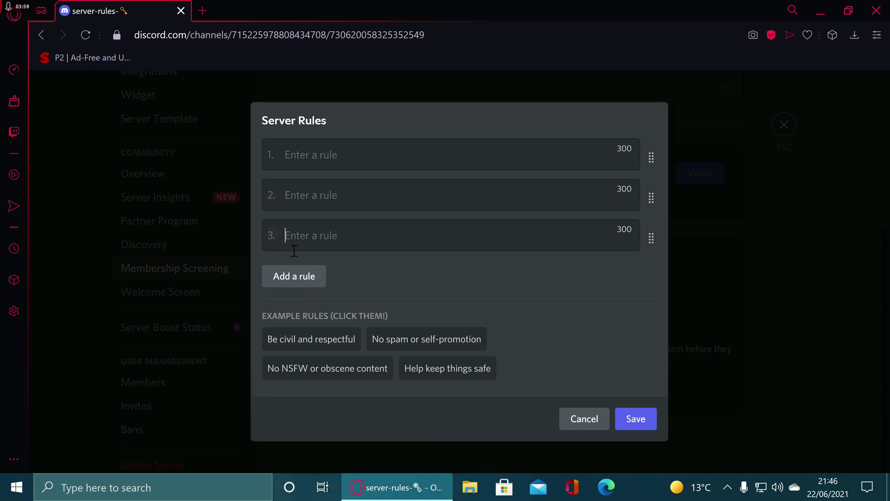
click(294, 282)
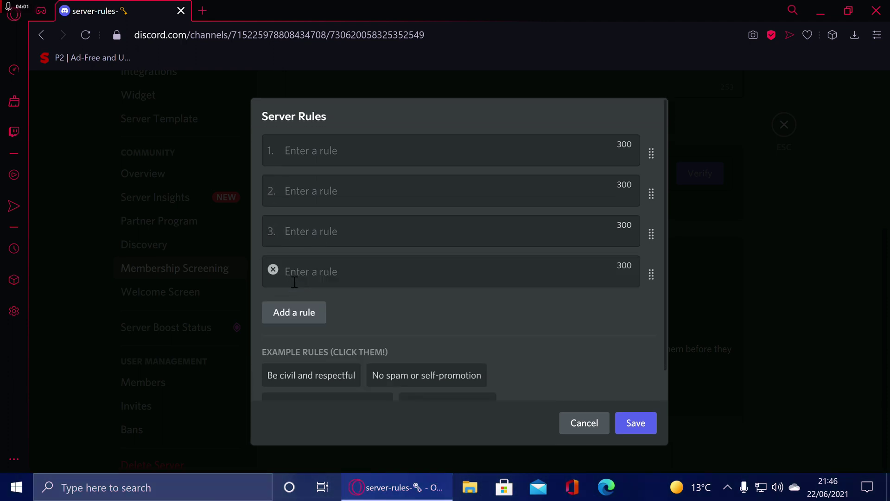
click(299, 313)
Fill rule 1 with the No Pornographic media rule.
click(338, 146)
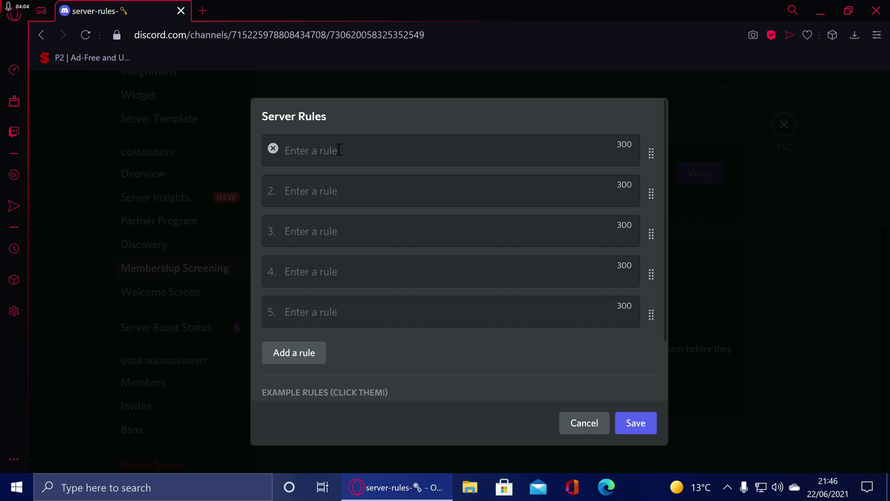
text(Welcome All To The OpsterGaming Youtube Server! Please Press the tick if you accept the server rules 👍  Group Rules: . No Pornographic media (Images/Videos/Gifs) . Dark Humour is allowed in the group (for example: Crude humour) But please do not go to far with it, just keep it friendly as there mig)
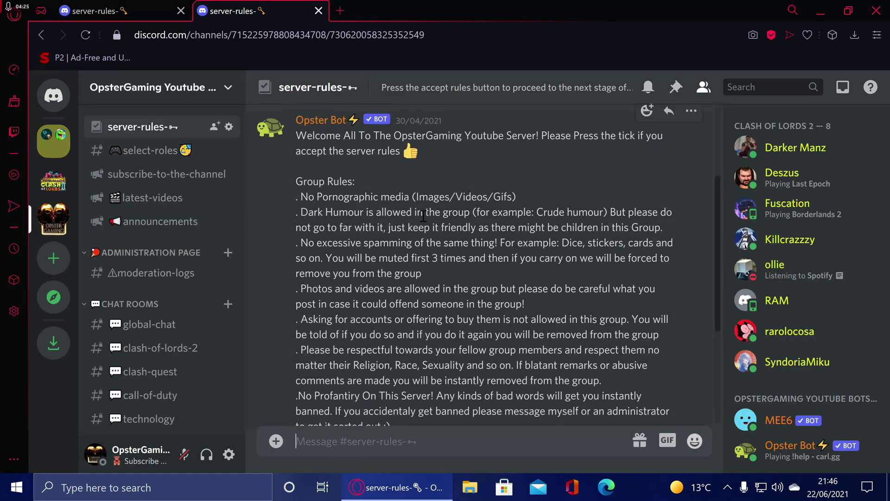
drag(519, 202, 302, 198)
key(ctrl+c)
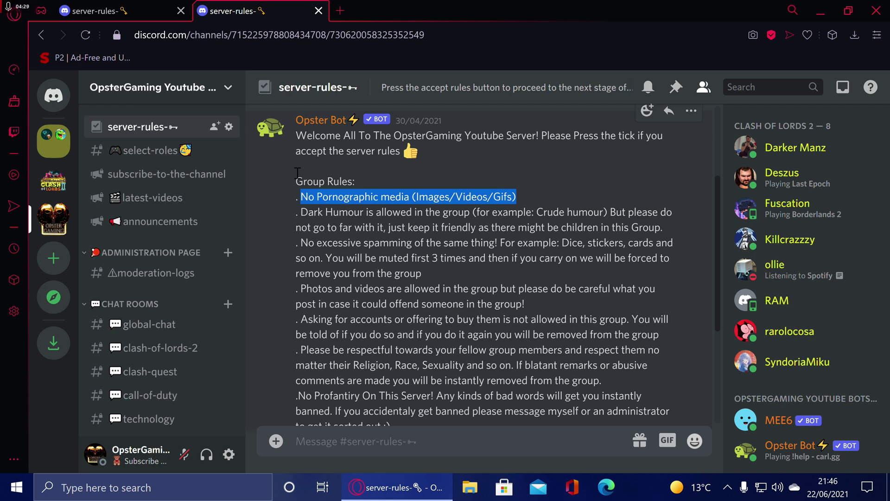
click(150, 7)
mouse_move(452, 196)
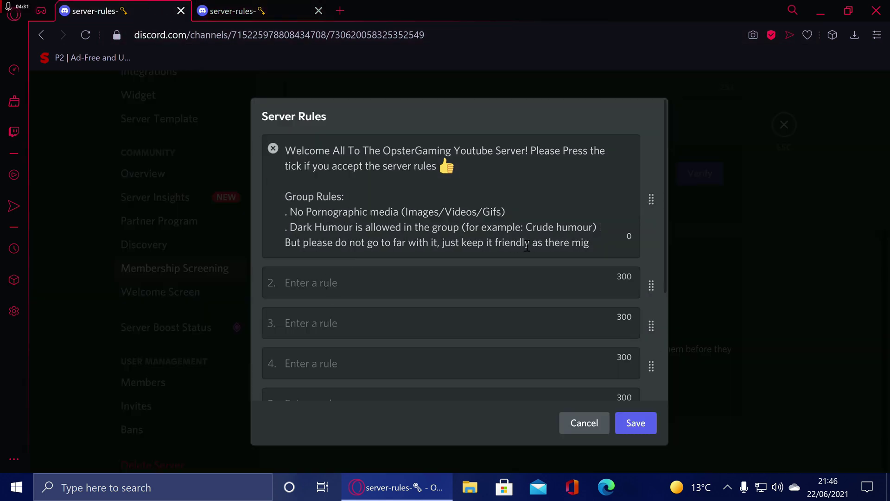
key(ctrl+a)
key(BackSpace)
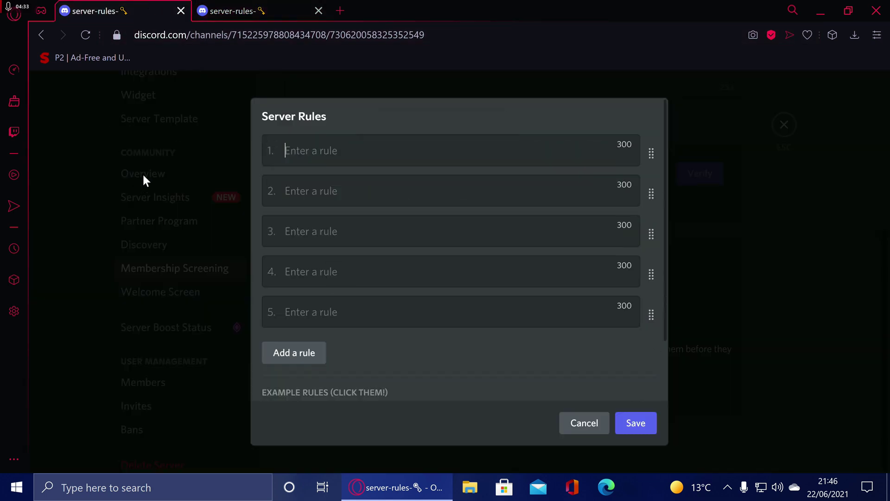
key(ctrl+v)
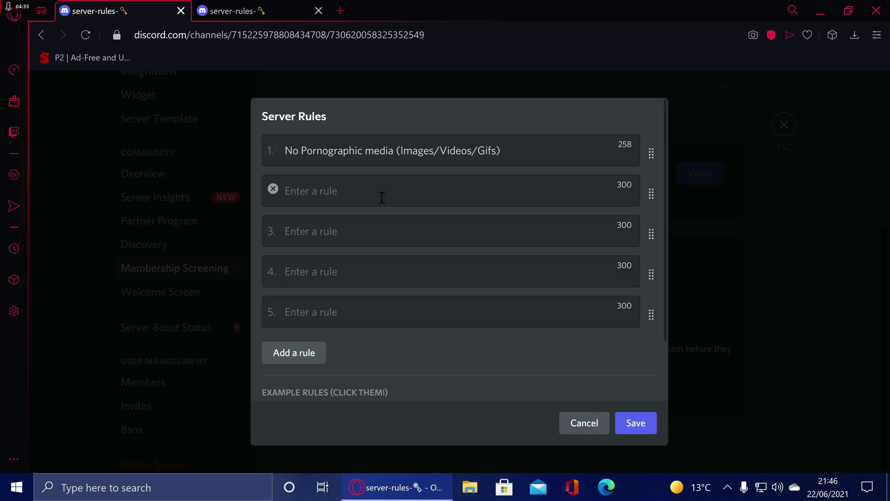
Copy the Dark Humour rule from the channel into rule 2.
click(250, 8)
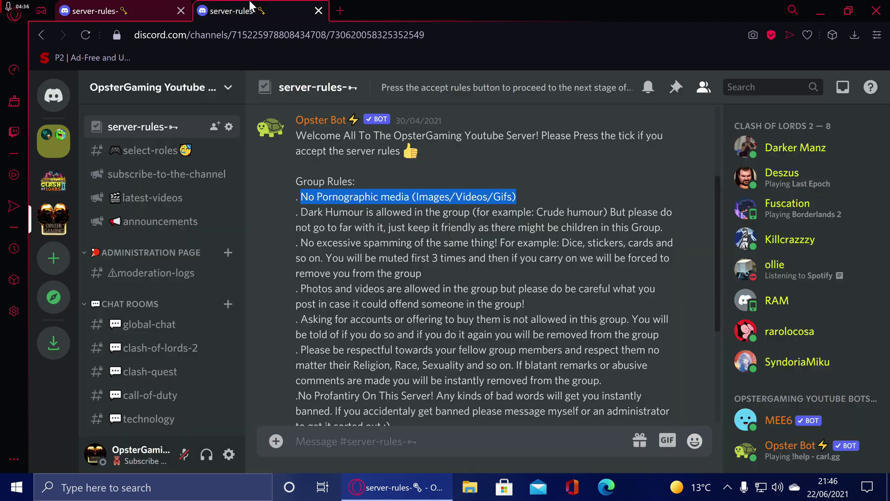
triple_click(368, 212)
key(ctrl+c)
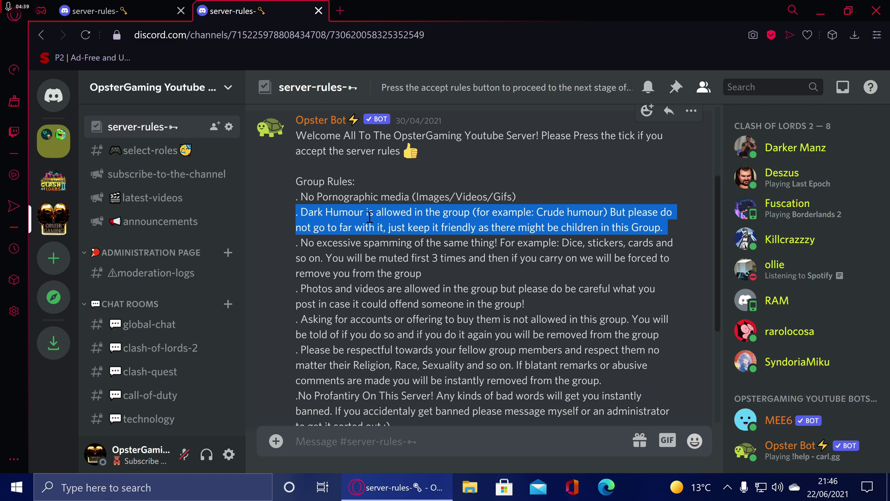
click(104, 10)
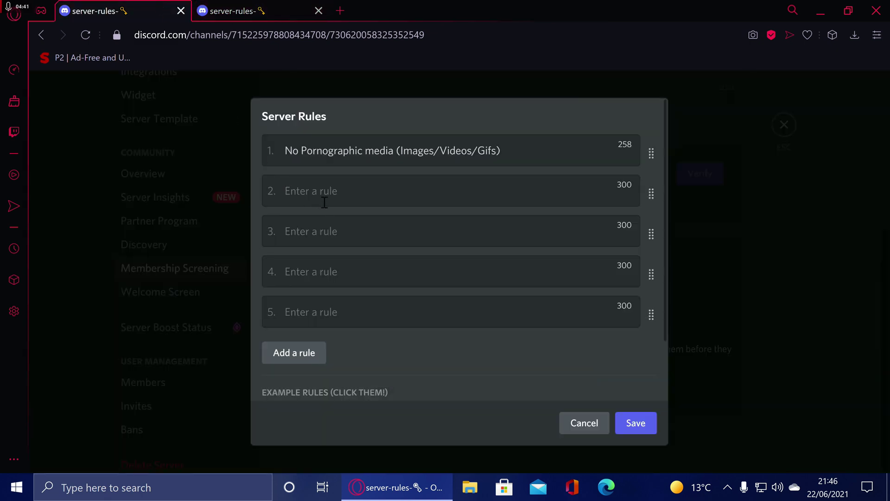
click(318, 191)
key(ctrl+v)
Copy the No excessive spamming rule into rule 3, removing rule 2's trailing line.
click(229, 11)
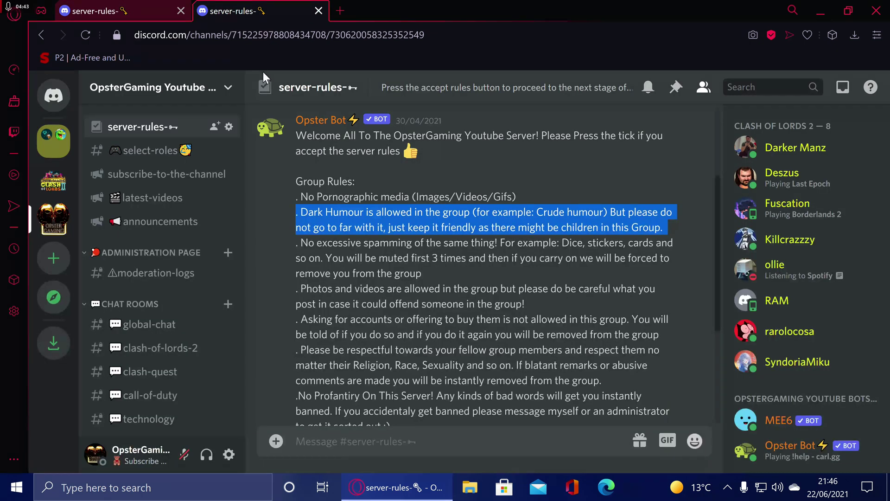
triple_click(349, 245)
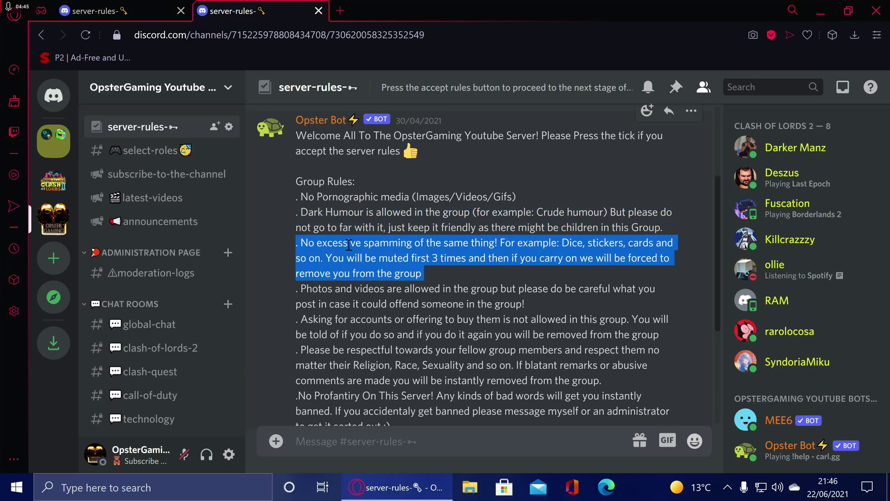
key(ctrl+c)
click(169, 7)
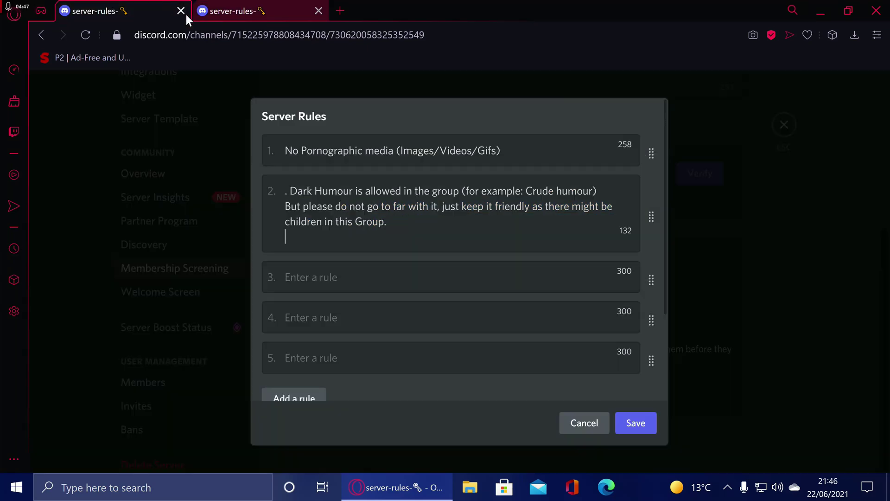
click(356, 281)
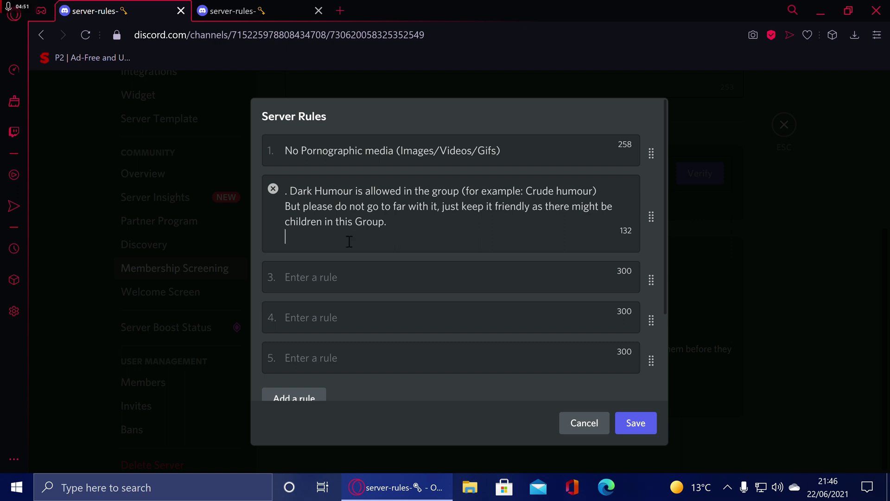
key(BackSpace)
click(388, 268)
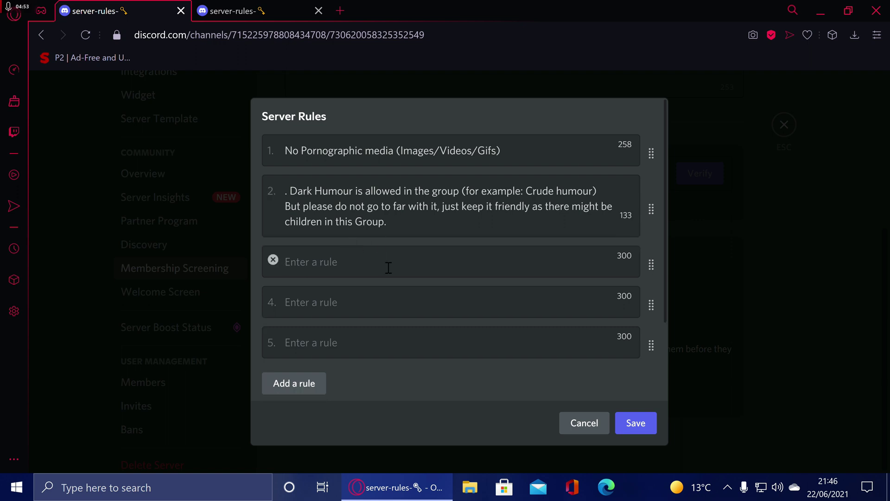
key(ctrl+v)
Remove the trailing line and extra space from rule 3 and the leading dot from rule 2.
key(BackSpace)
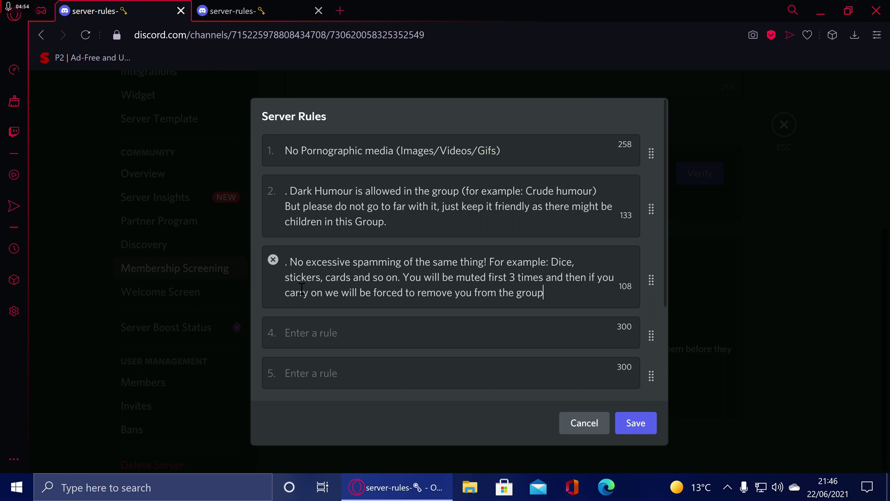
click(289, 262)
key(BackSpace)
key(BackSpace)
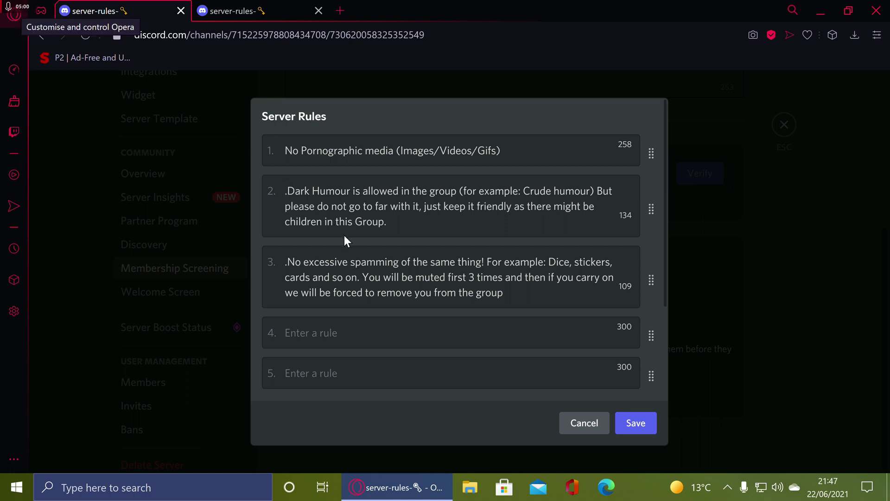
key(BackSpace)
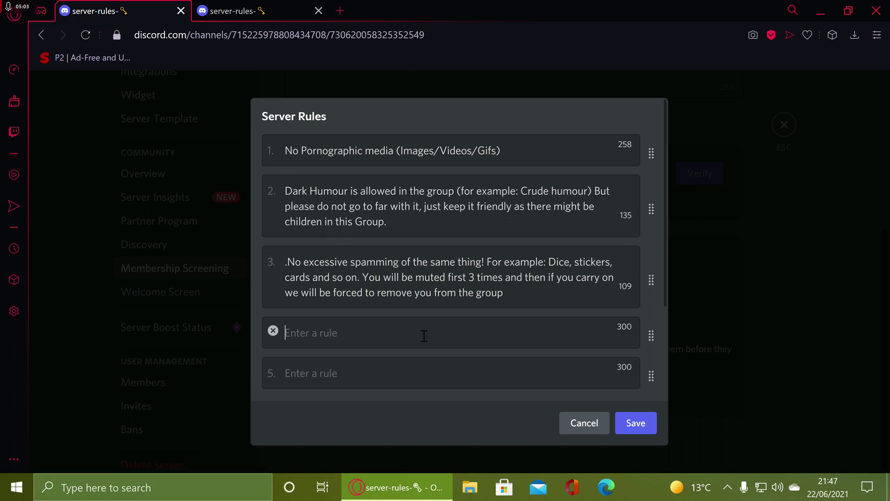
scroll(459, 327, down, 2)
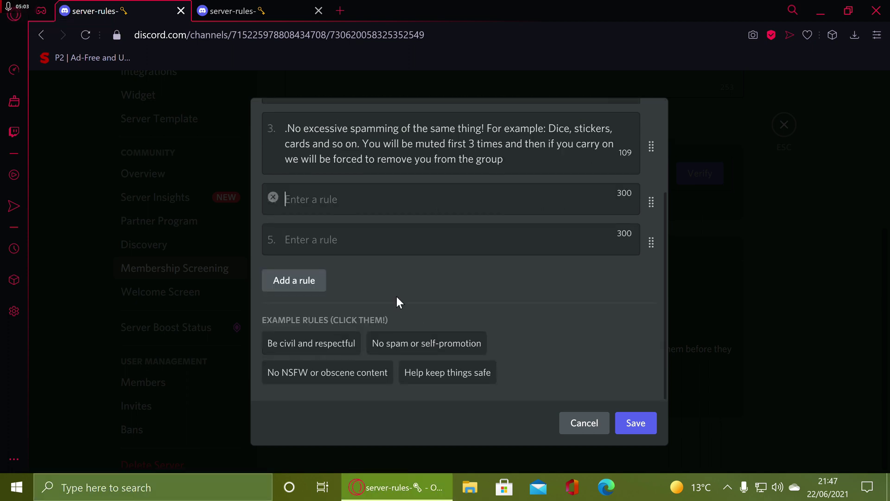
Remove rule 3's leading dot and fill rule 4 with the Photos and videos rule.
click(288, 136)
key(BackSpace)
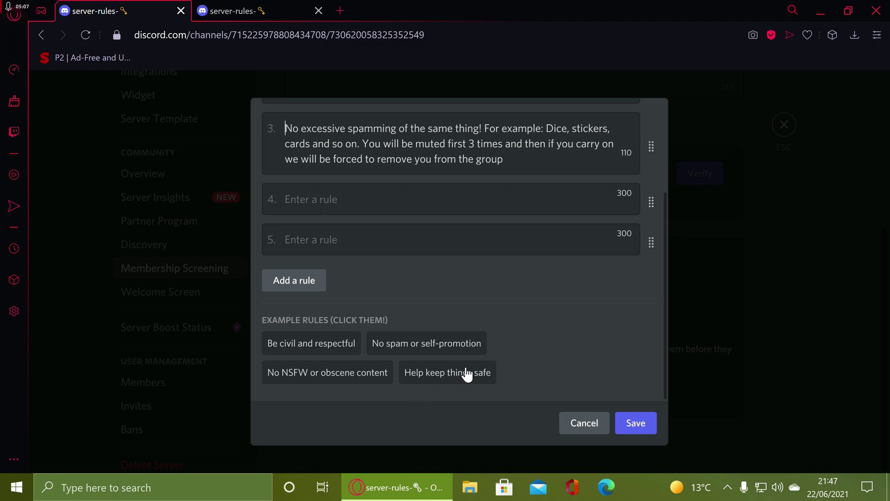
scroll(467, 373, up, 2)
click(265, 9)
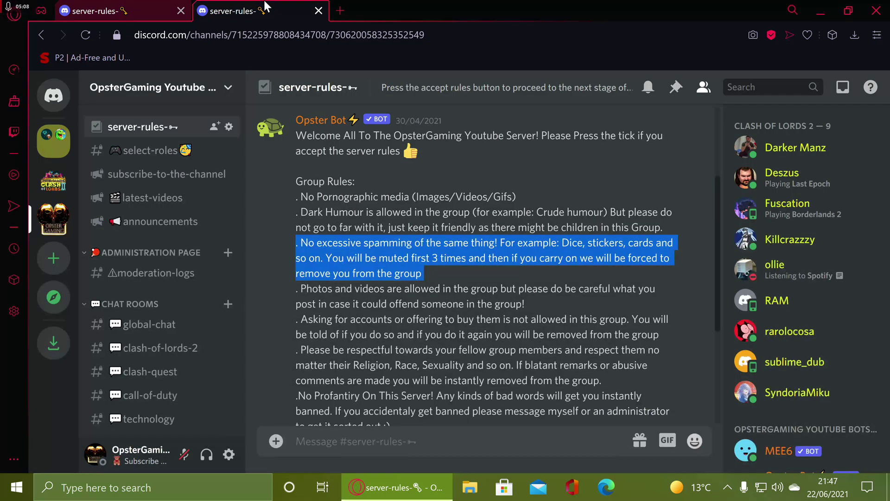
click(386, 302)
double_click(394, 288)
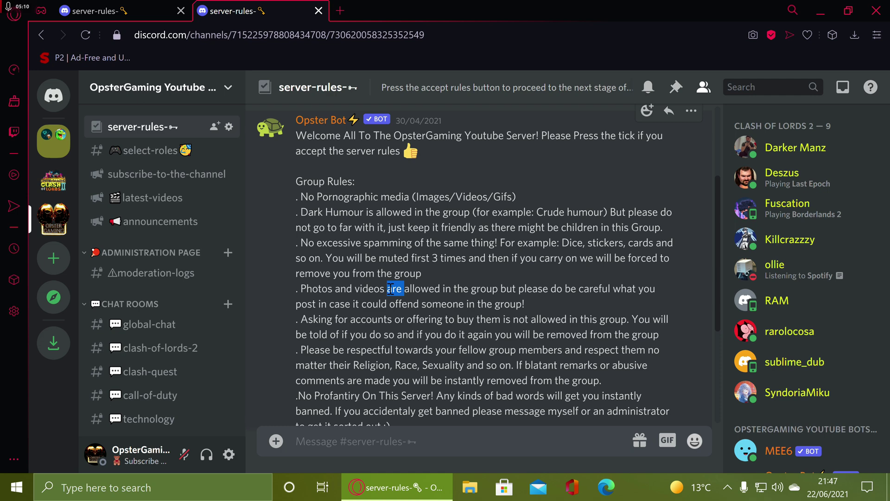
triple_click(390, 288)
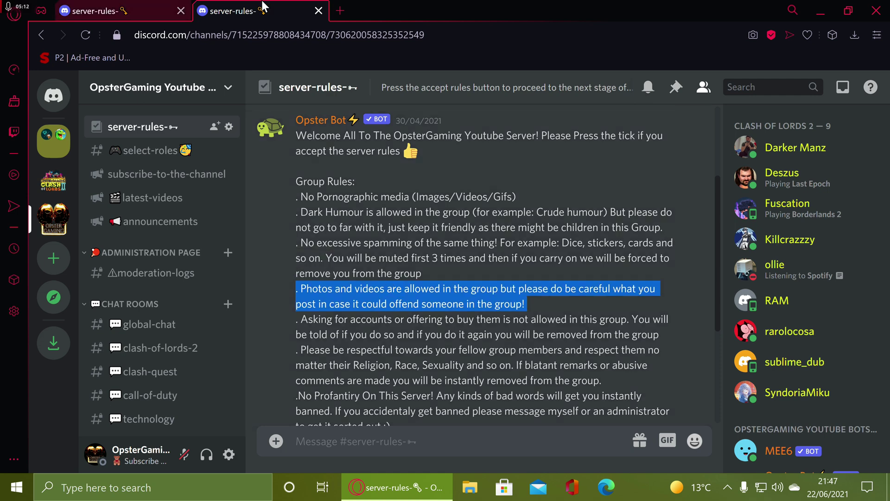
click(139, 11)
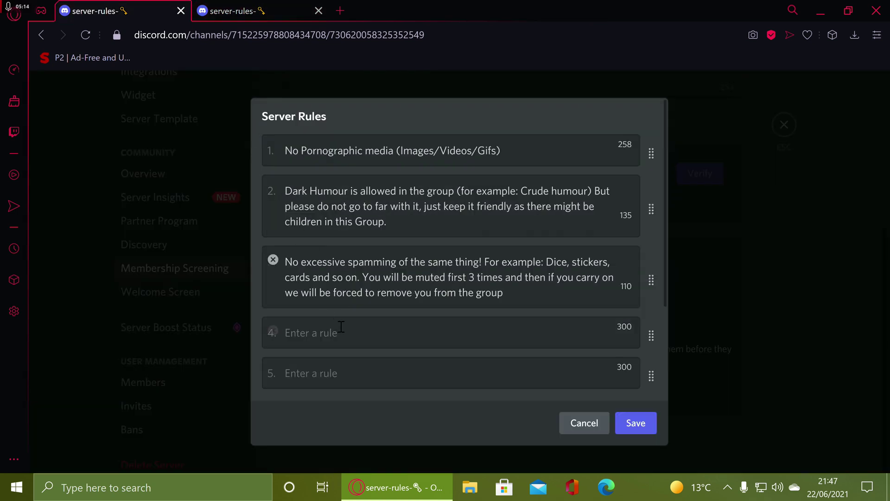
click(345, 341)
key(ctrl+v)
scroll(304, 299, down, 2)
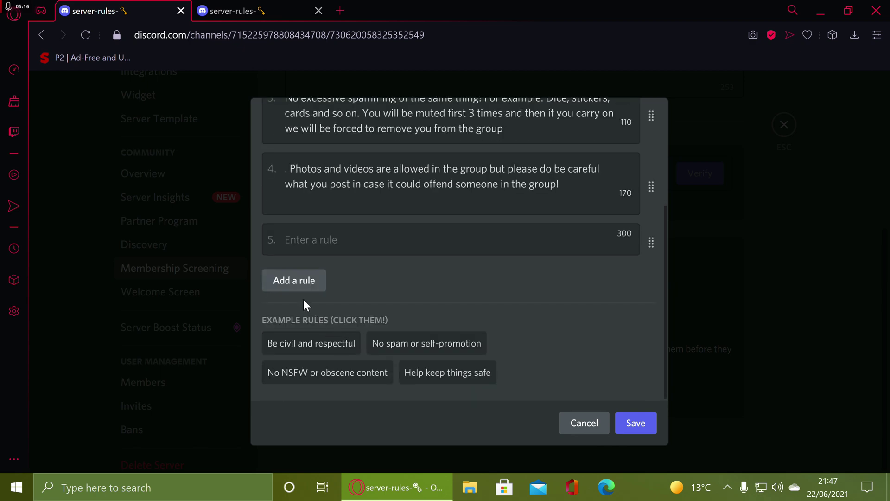
key(BackSpace)
key(BackSpace)
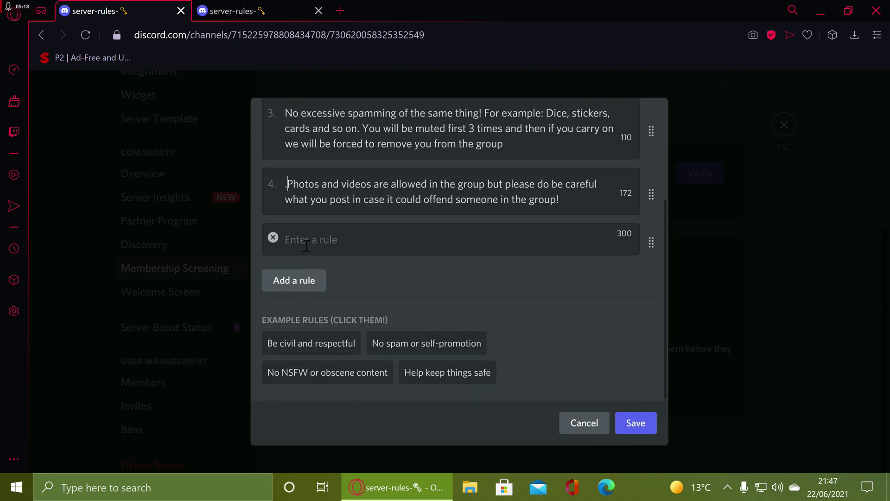
key(BackSpace)
Fill rule 5 with the Asking for accounts rule, without the blank line or leading dot.
key(ctrl+Tab)
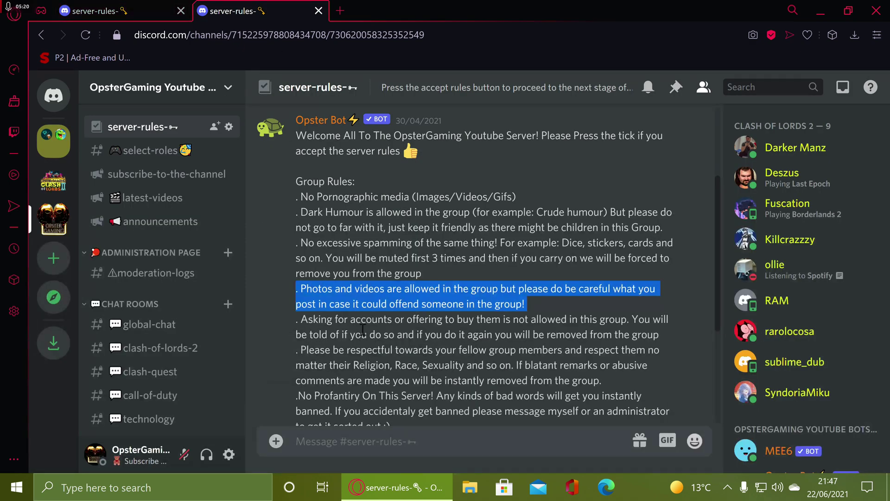
scroll(336, 250, down, 3)
triple_click(346, 133)
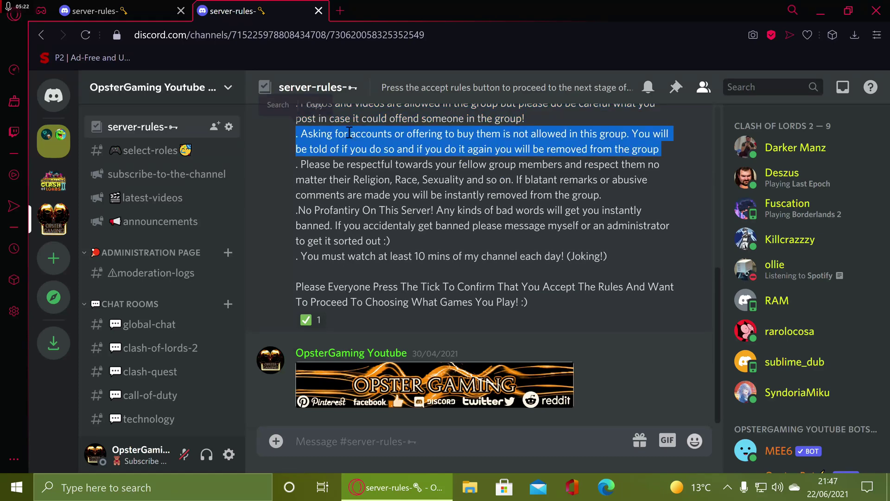
click(144, 1)
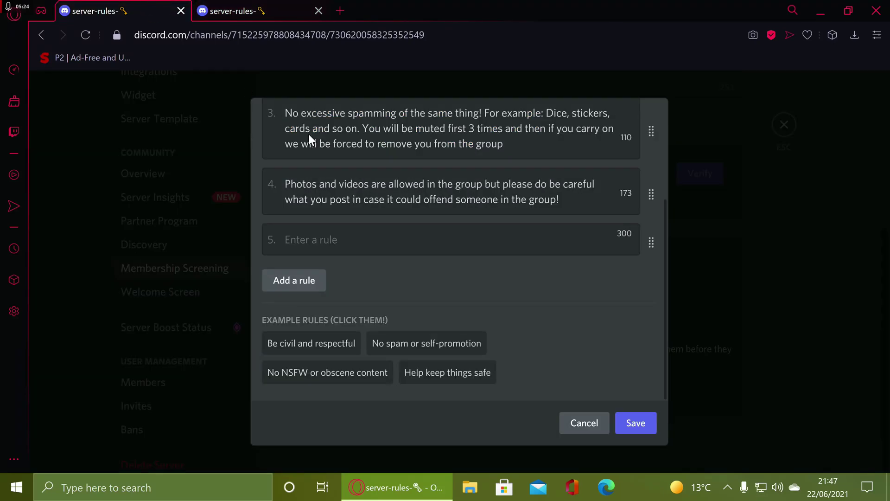
click(354, 249)
key(ctrl+v)
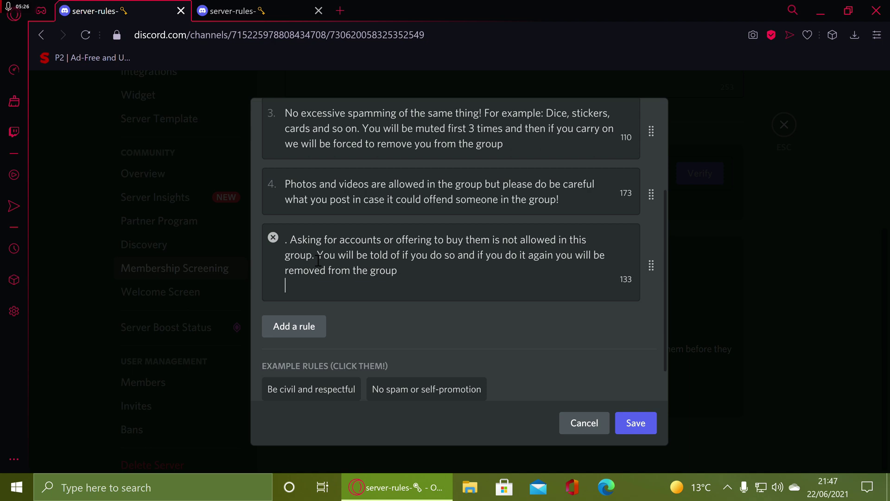
key(BackSpace)
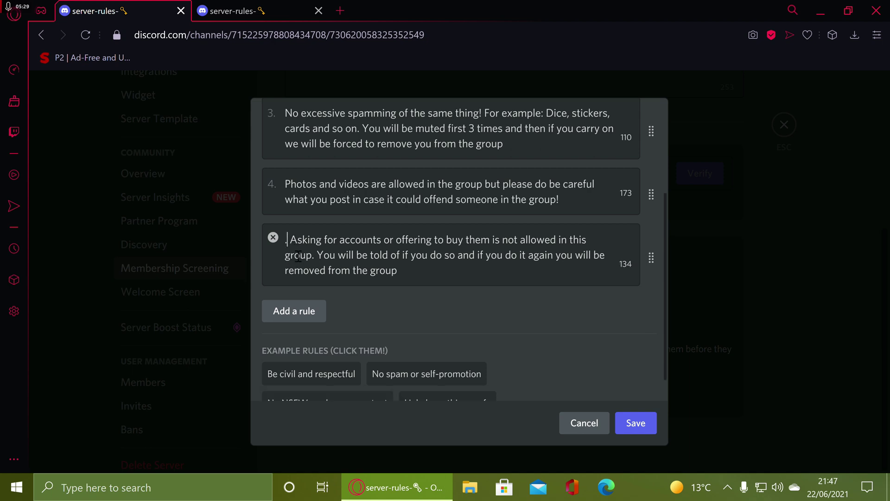
key(BackSpace)
key(Delete)
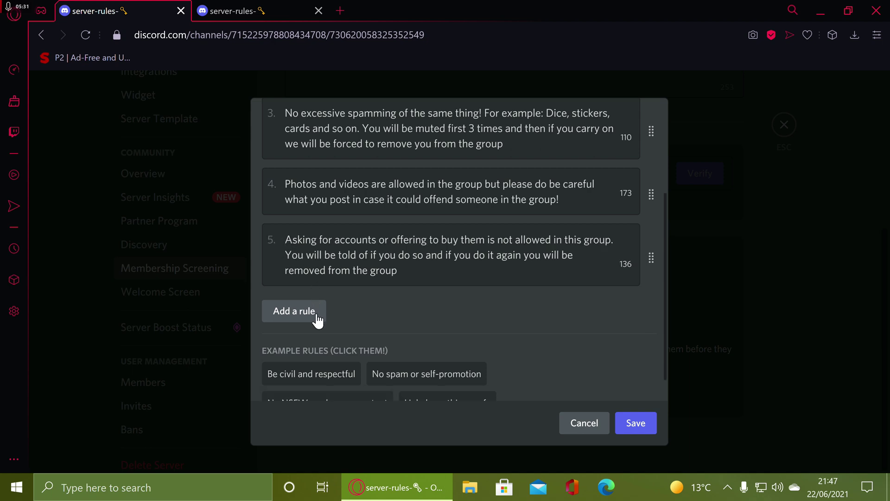
Add rule 6 with the trimmed Please be respectful rule, then an empty rule 7.
click(295, 312)
click(269, 9)
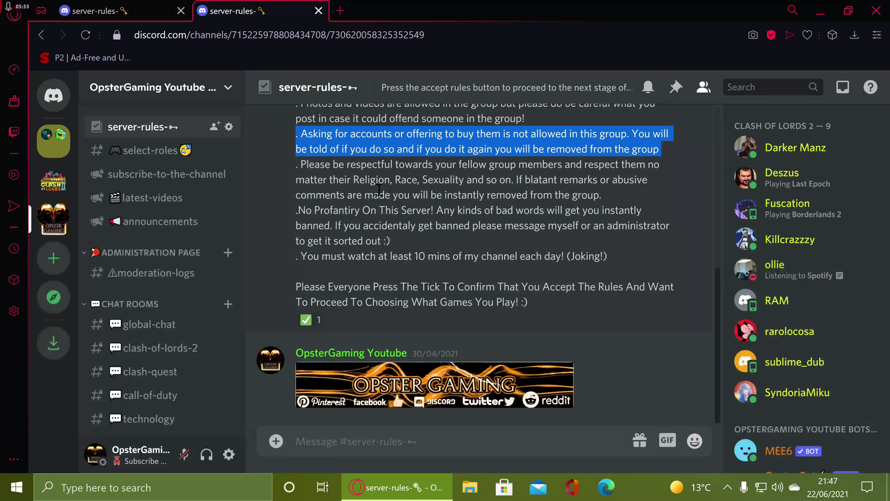
triple_click(376, 170)
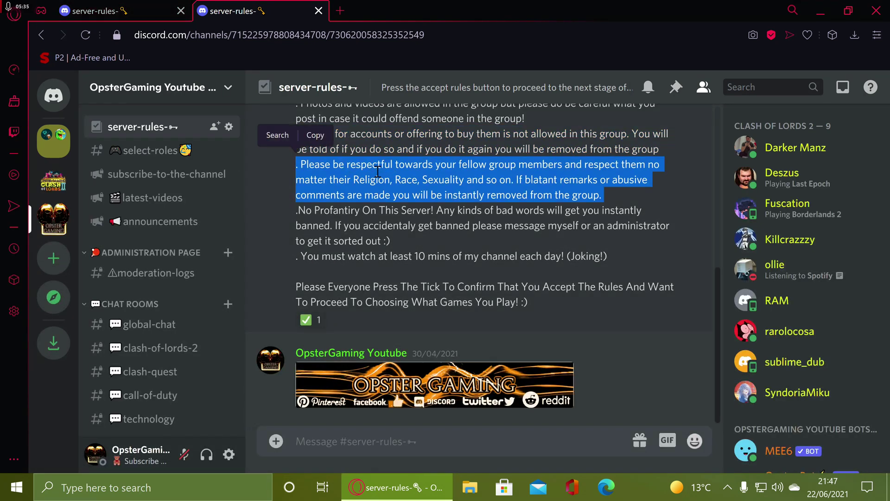
key(ctrl+c)
click(105, 10)
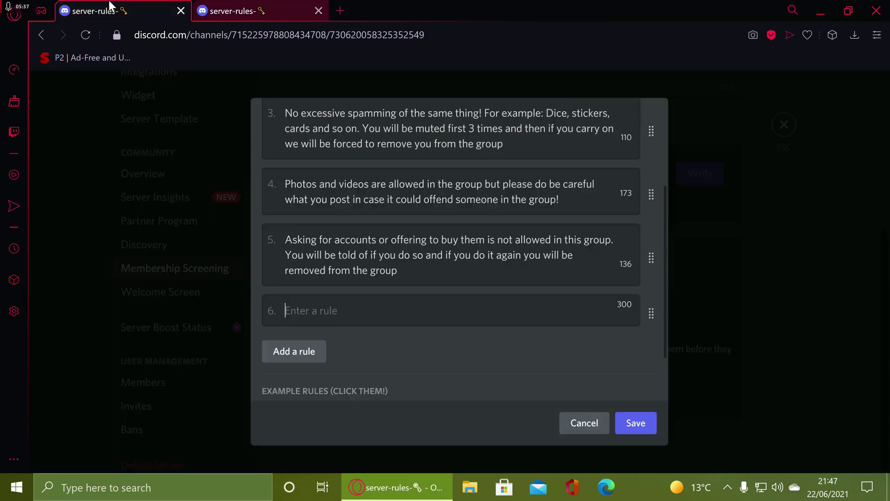
key(ctrl+v)
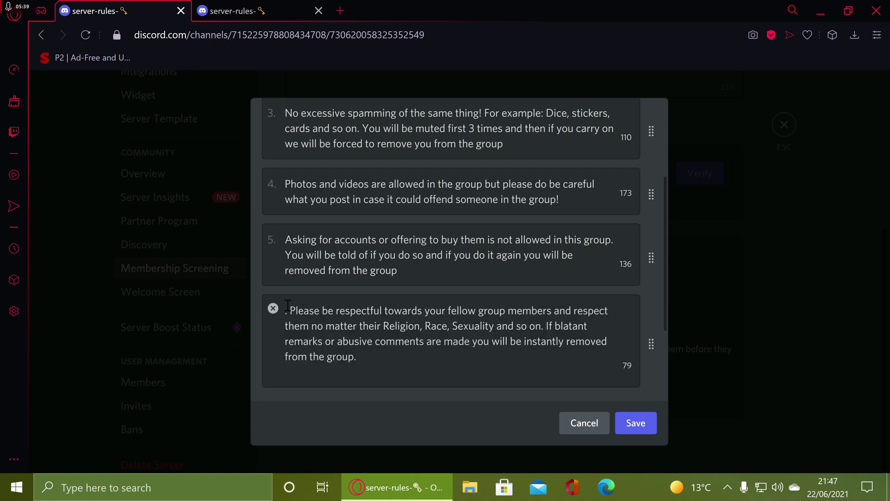
key(BackSpace)
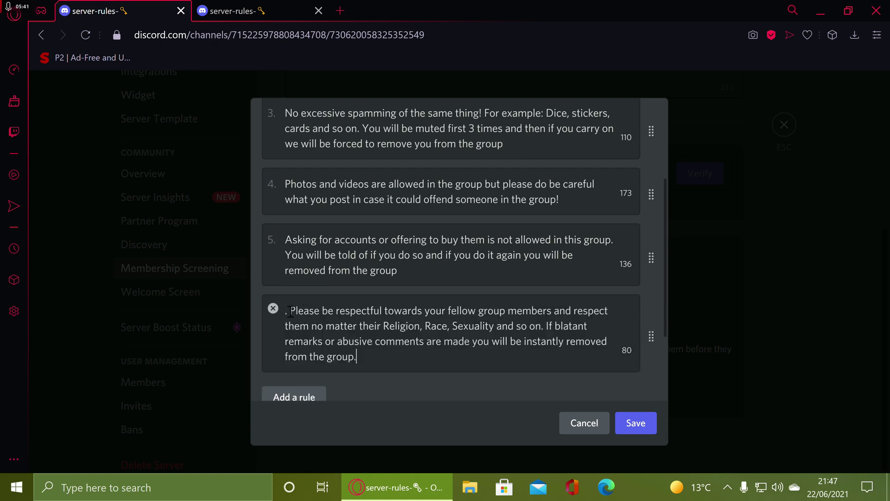
key(BackSpace)
key(BackSpace)
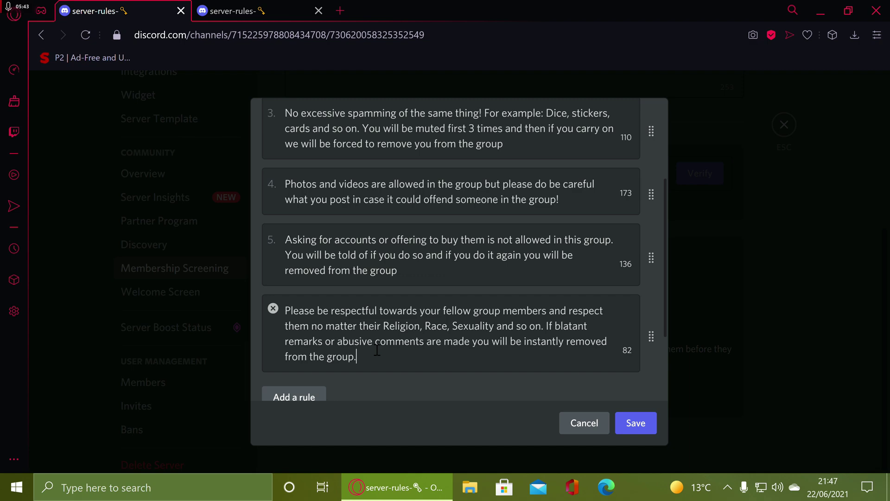
scroll(362, 341, down, 2)
click(301, 285)
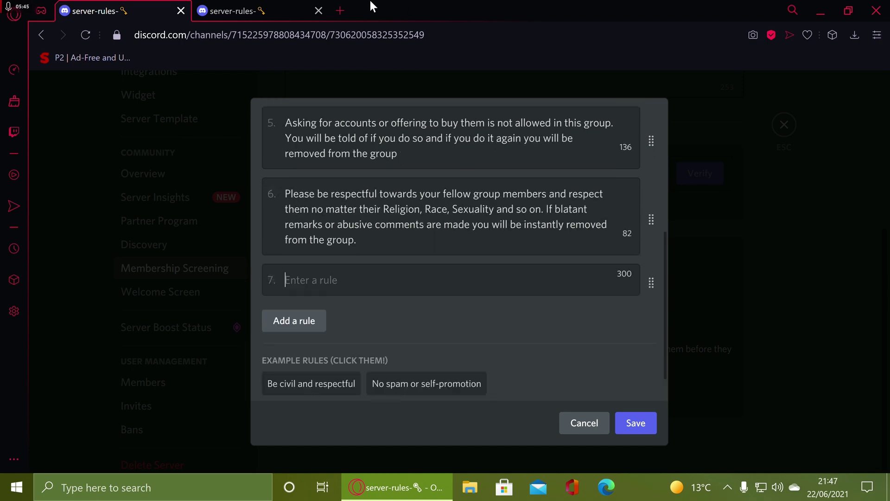
Select the No Profantiry rule in server-rules and clear an accidental paste from the message box.
click(294, 6)
triple_click(399, 208)
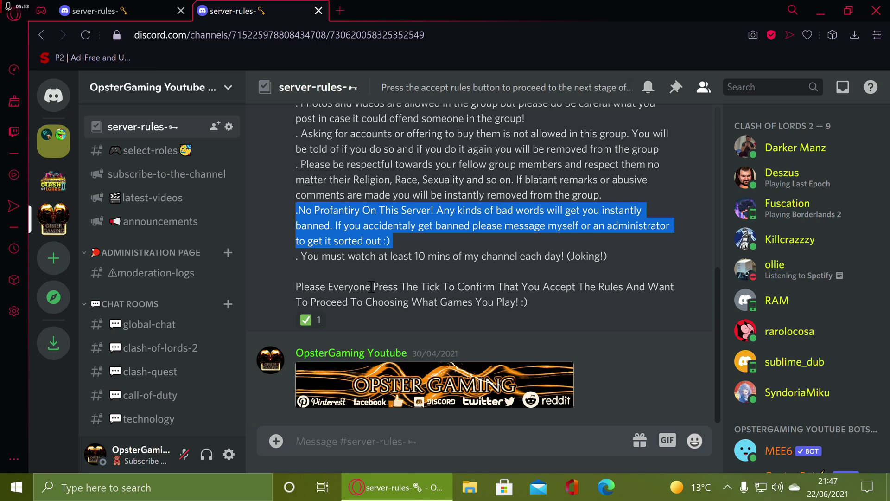
key(ctrl+v)
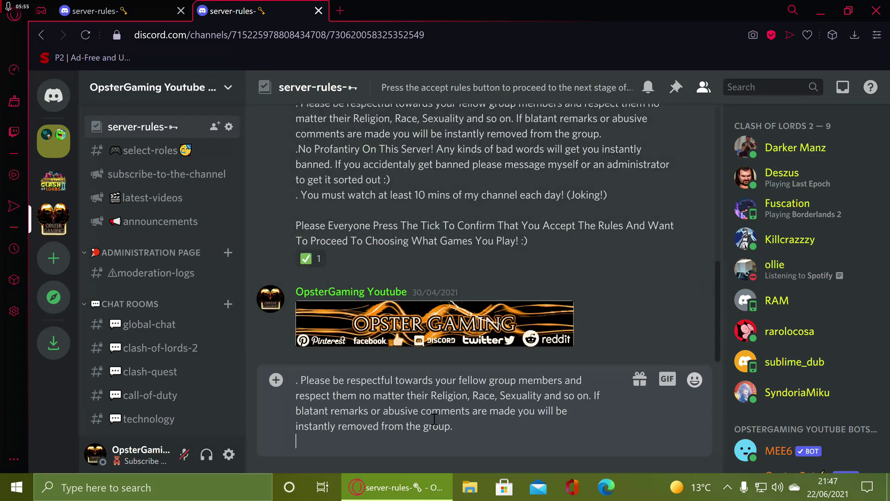
key(ctrl+a)
key(BackSpace)
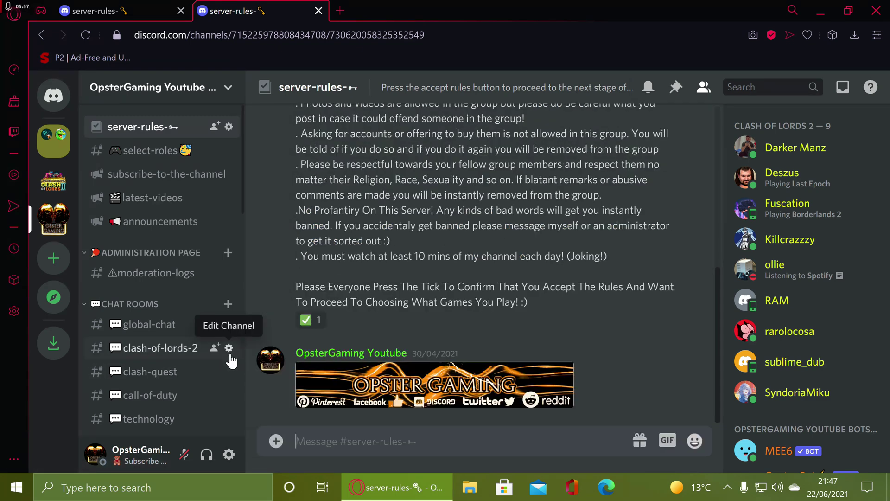
triple_click(354, 212)
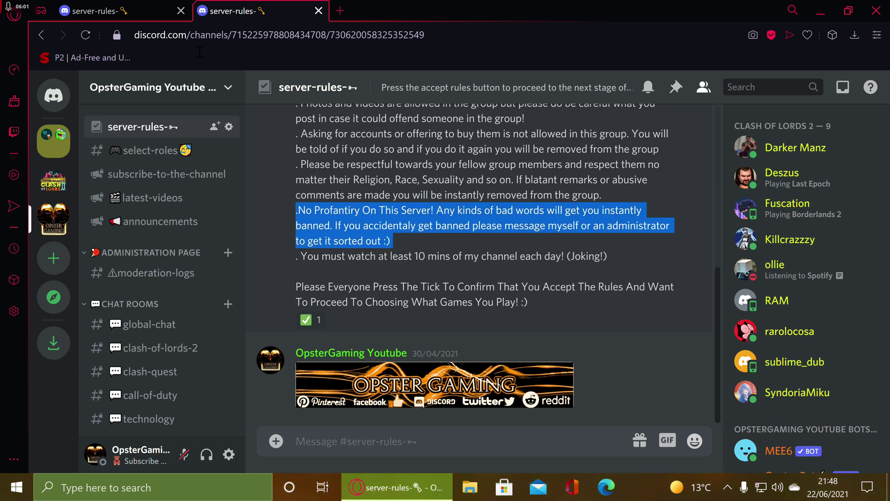
Paste the No Profantiry rule into rule 7 without its leading dot and space.
click(136, 8)
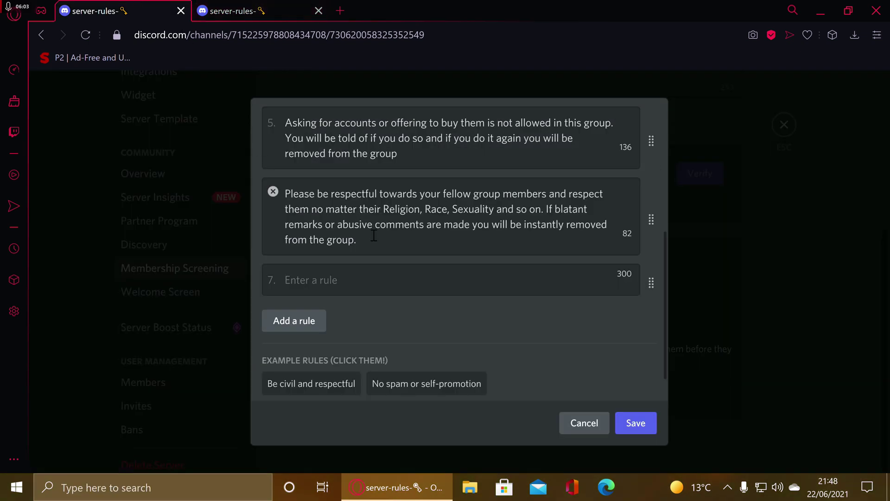
click(372, 279)
key(ctrl+v)
click(286, 280)
key(BackSpace)
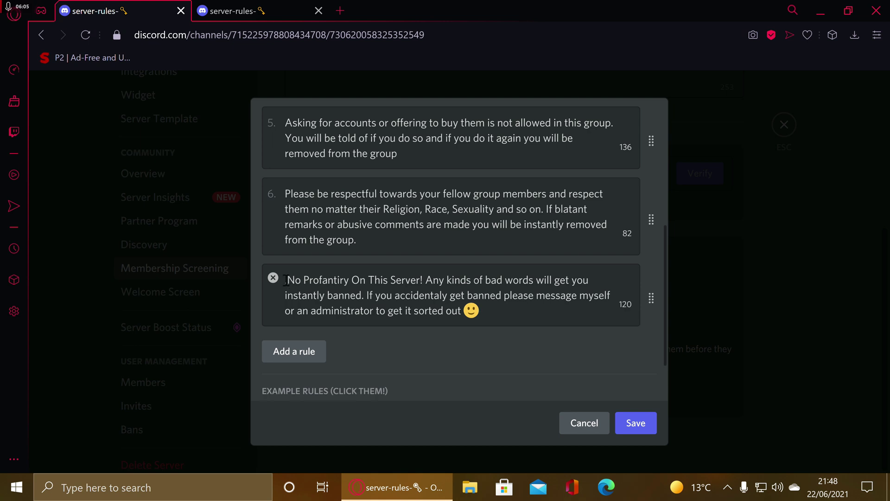
key(BackSpace)
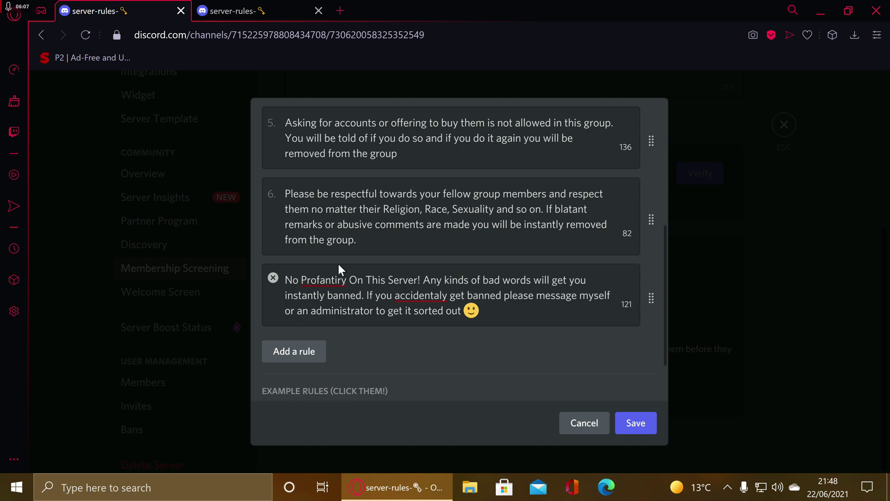
Correct 'Profanity' and 'accidentally', remove the trailing emoji, and add an empty rule 8.
double_click(336, 282)
right_click(337, 282)
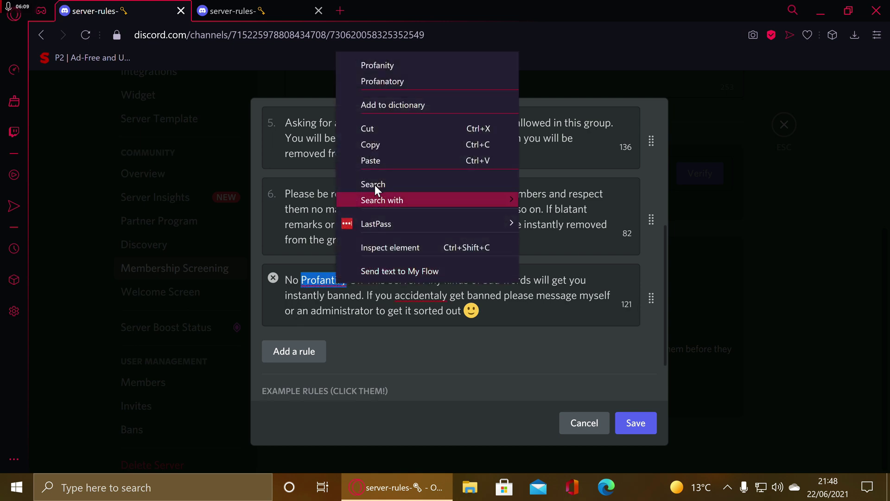
click(386, 69)
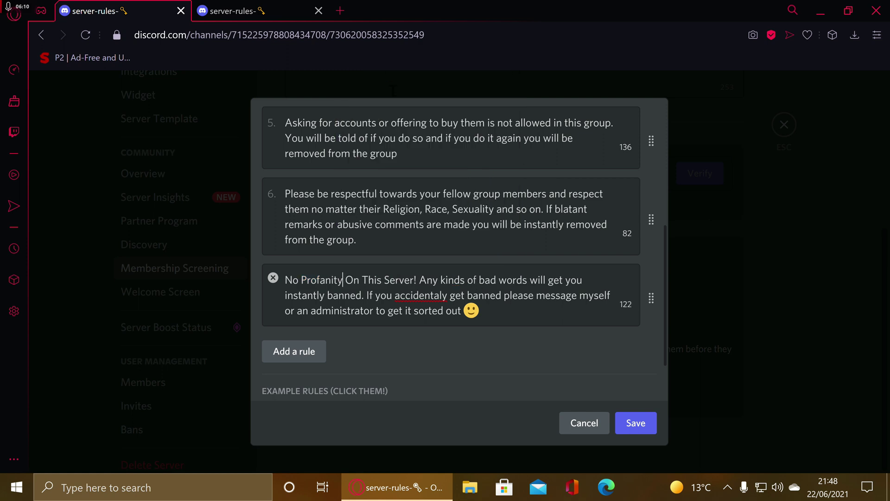
right_click(418, 301)
click(471, 64)
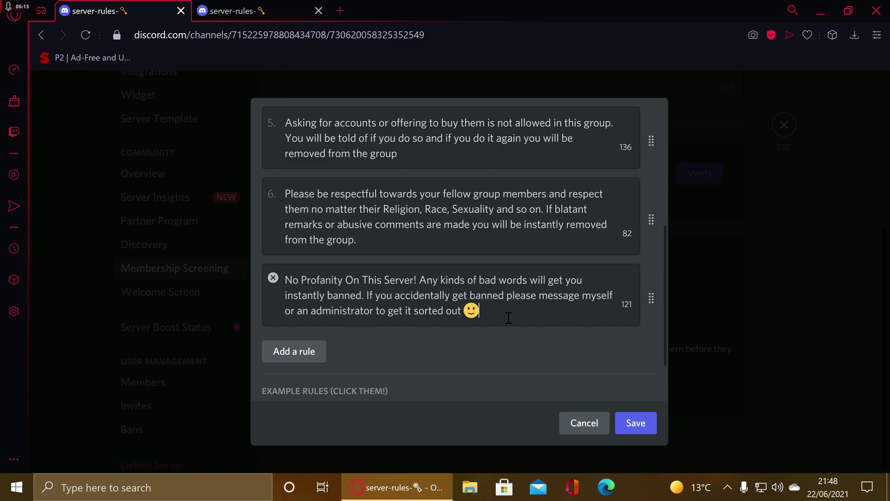
key(BackSpace)
key(BackSpace)
text(.)
click(281, 354)
Paste the 'You must watch at least 10 mins of my channel each day! (Joking!)' rule into rule 8.
click(231, 8)
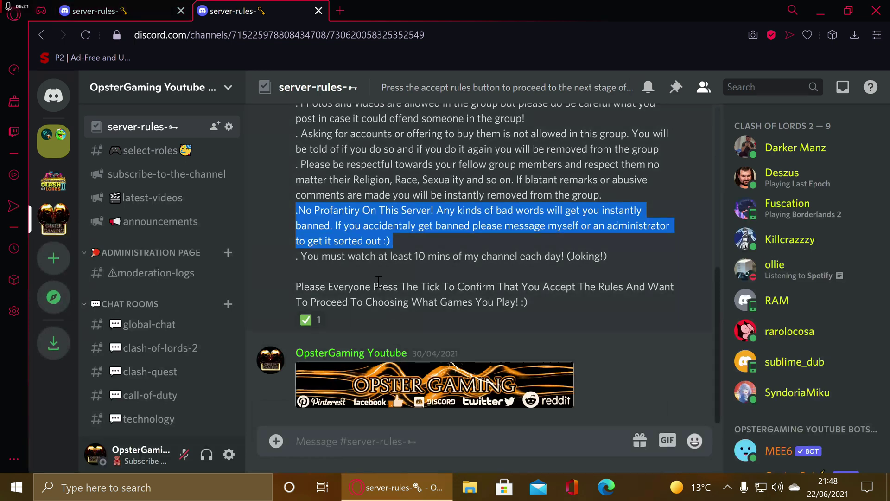
triple_click(383, 256)
key(ctrl+c)
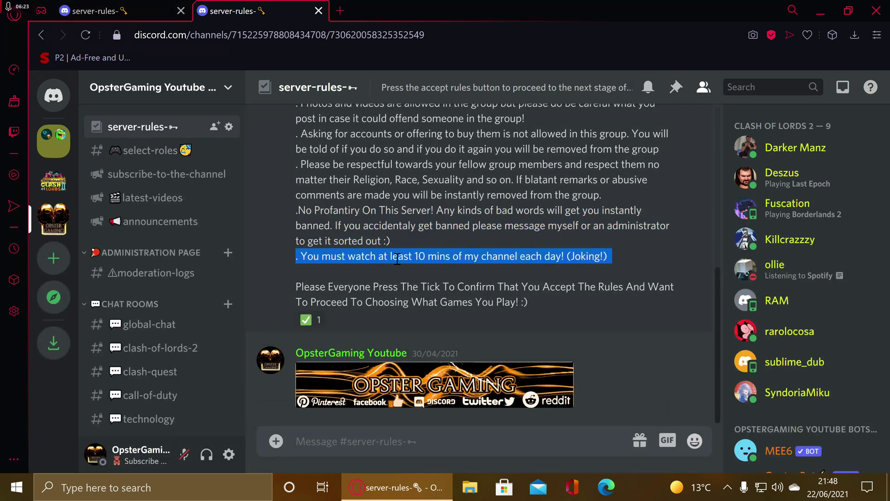
click(154, 7)
mouse_move(450, 351)
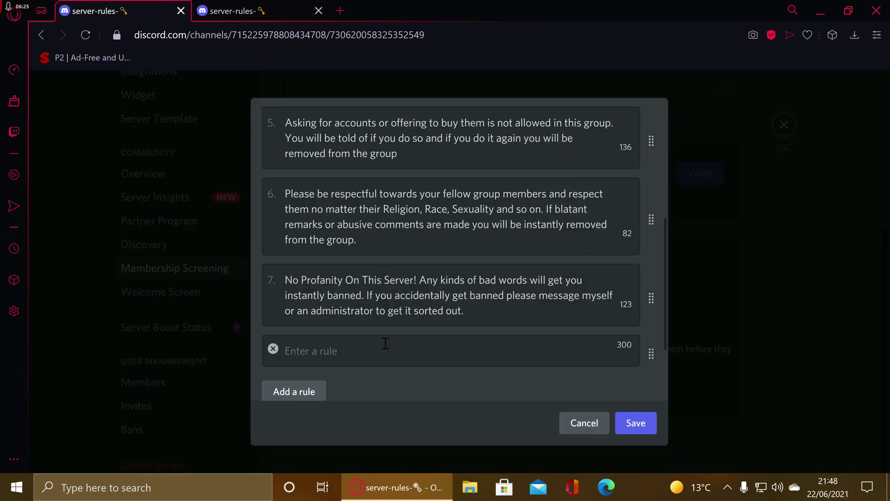
key(ctrl+v)
key(BackSpace)
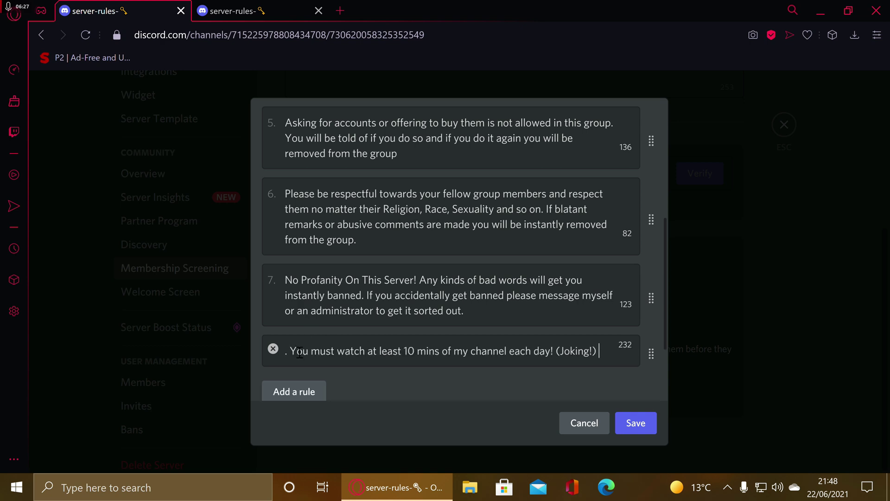
Delete rule 8's leading dot, then review the channel's existing rules message.
click(290, 351)
key(BackSpace)
key(BackSpace)
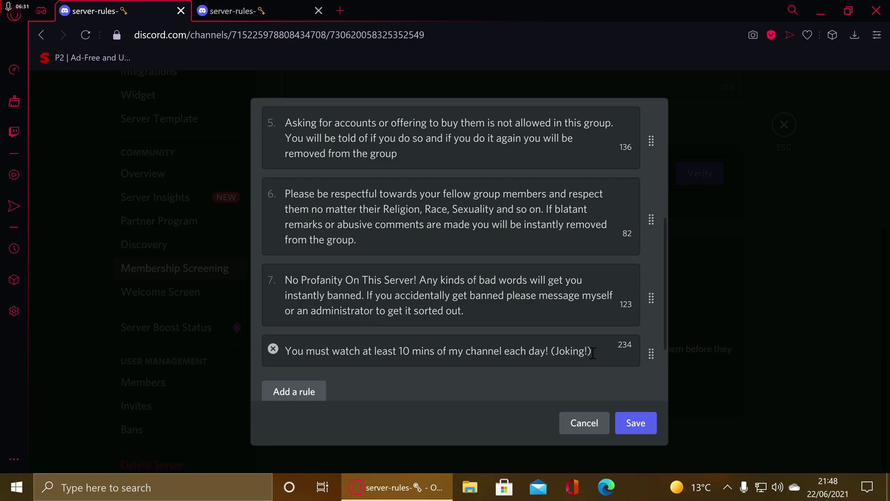
scroll(438, 342, up, 1)
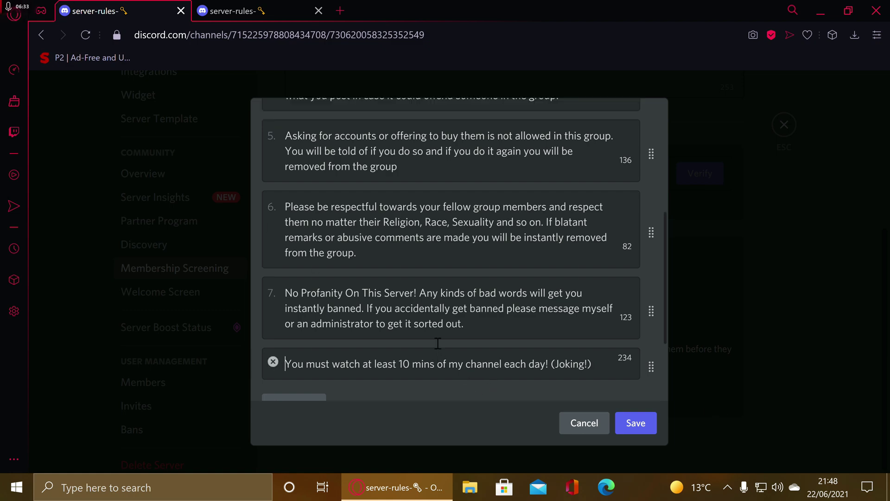
scroll(438, 342, up, 2)
scroll(437, 347, up, 2)
scroll(428, 334, down, 2)
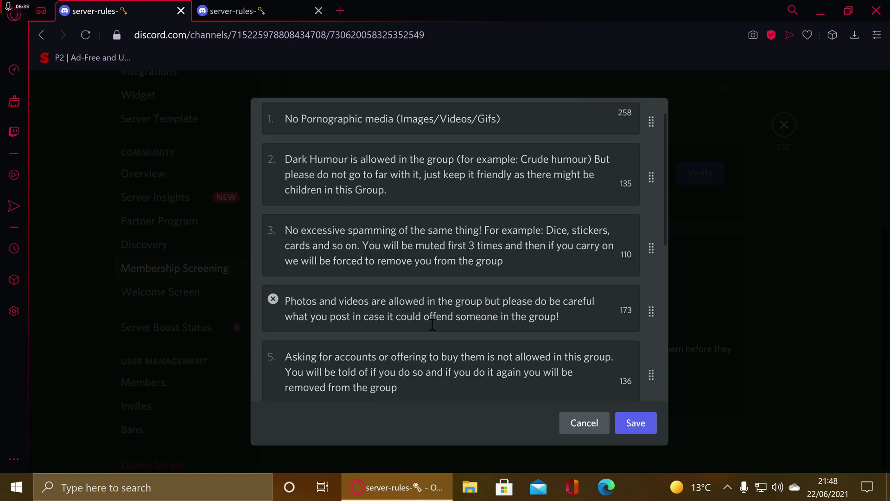
scroll(428, 333, down, 5)
click(289, 10)
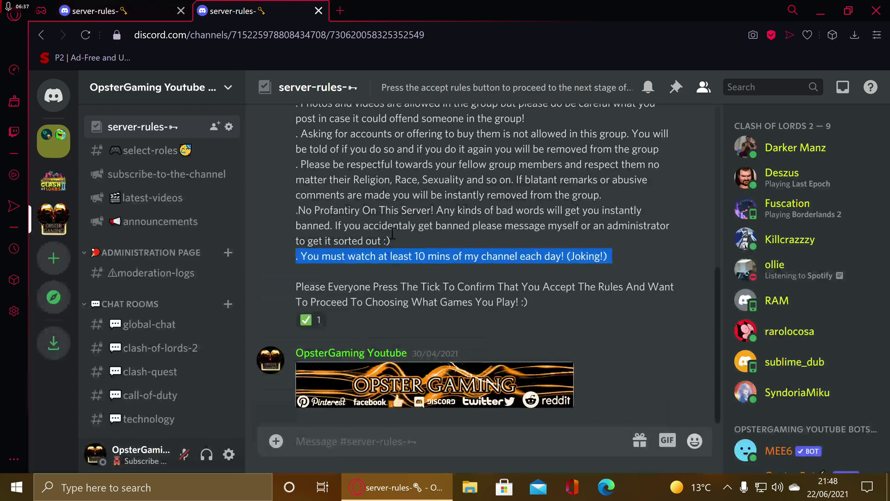
click(461, 289)
scroll(460, 289, up, 3)
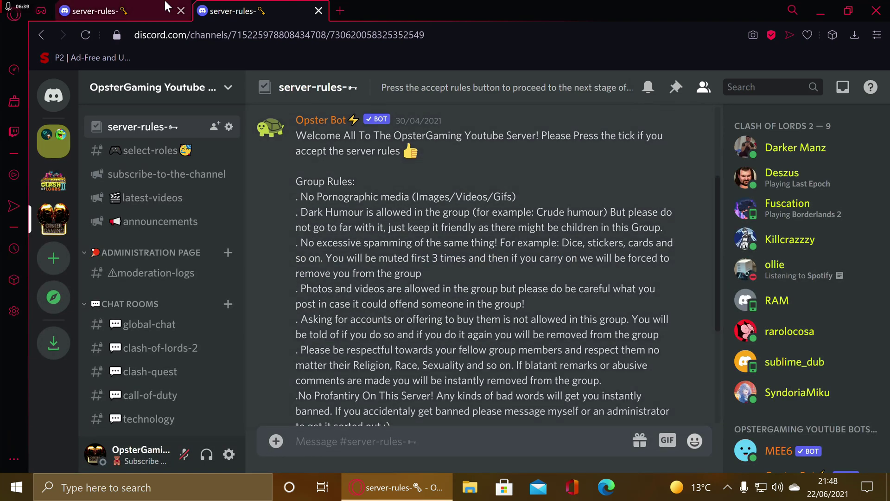
scroll(379, 175, down, 3)
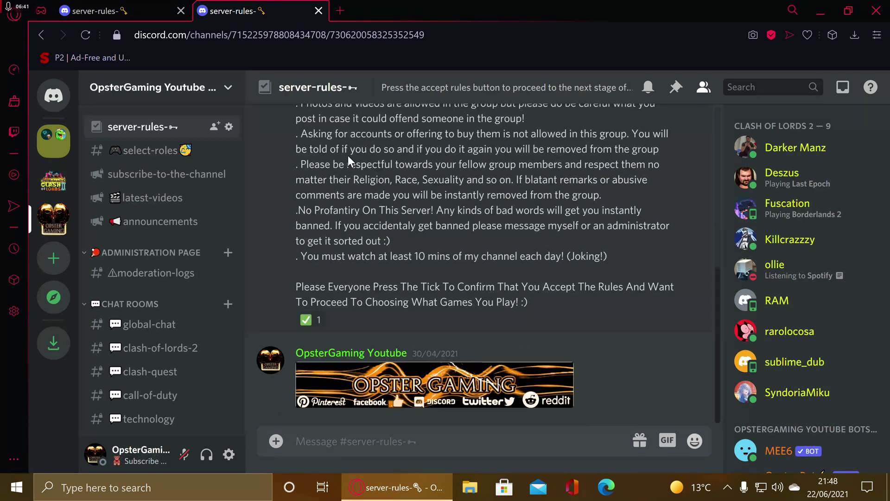
Add the example 'No spam or self-promotion' rule as rule 9 and save the rules list.
click(137, 6)
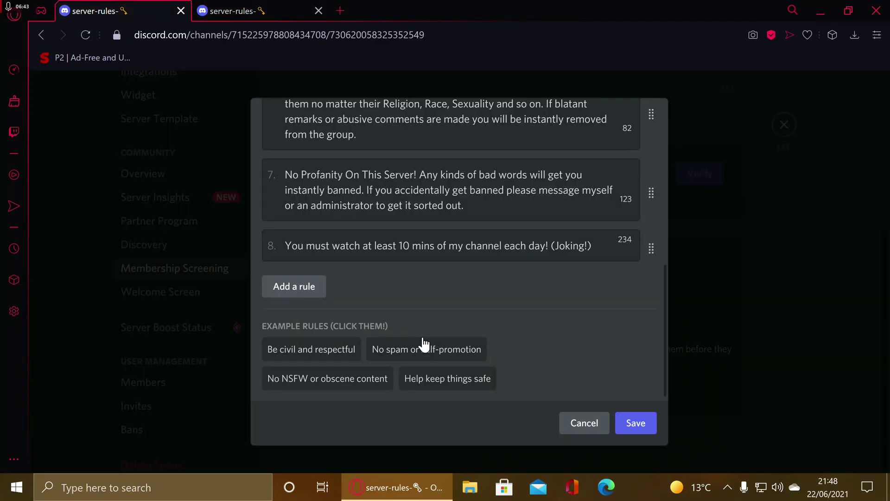
scroll(322, 328, down, 1)
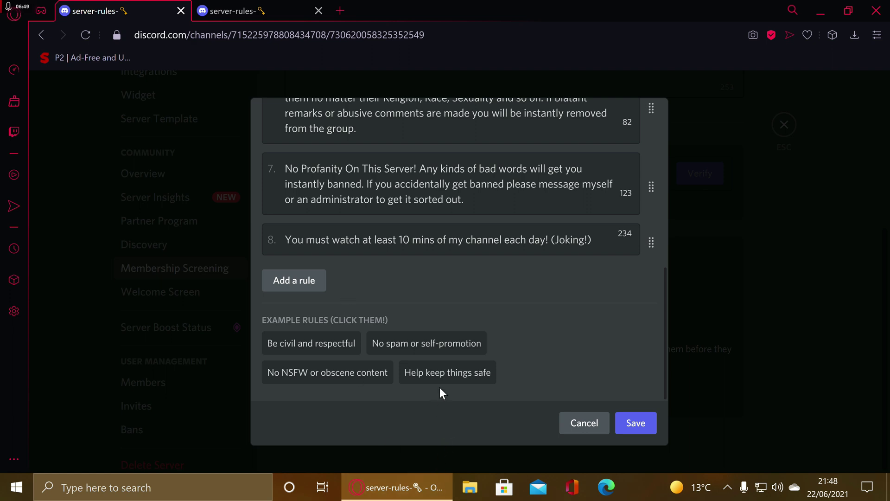
click(451, 343)
scroll(441, 335, down, 1)
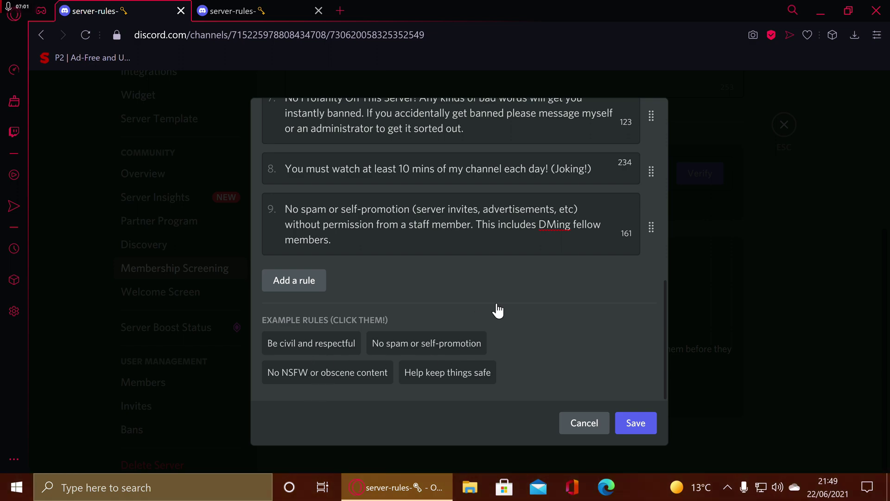
scroll(400, 322, up, 3)
scroll(400, 321, down, 3)
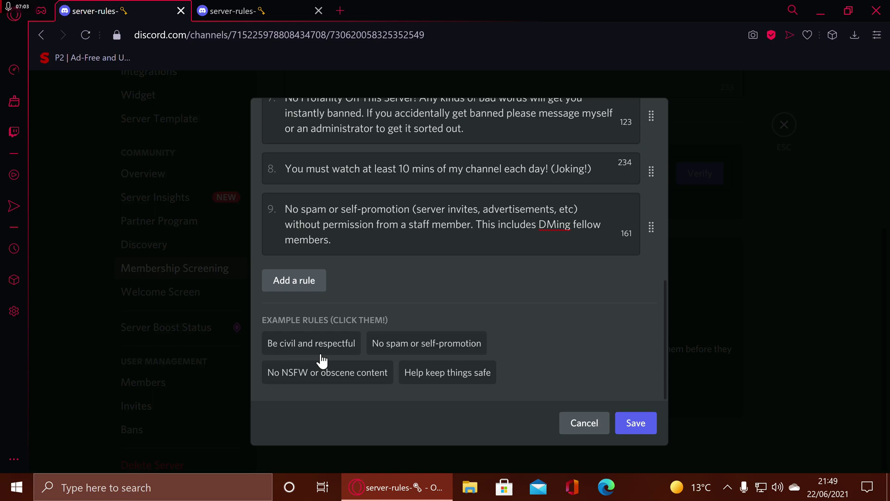
click(637, 424)
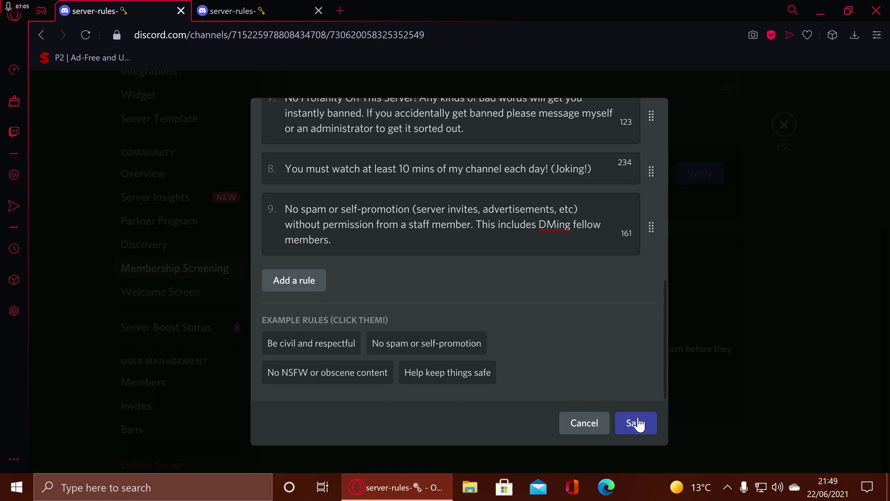
scroll(498, 294, down, 5)
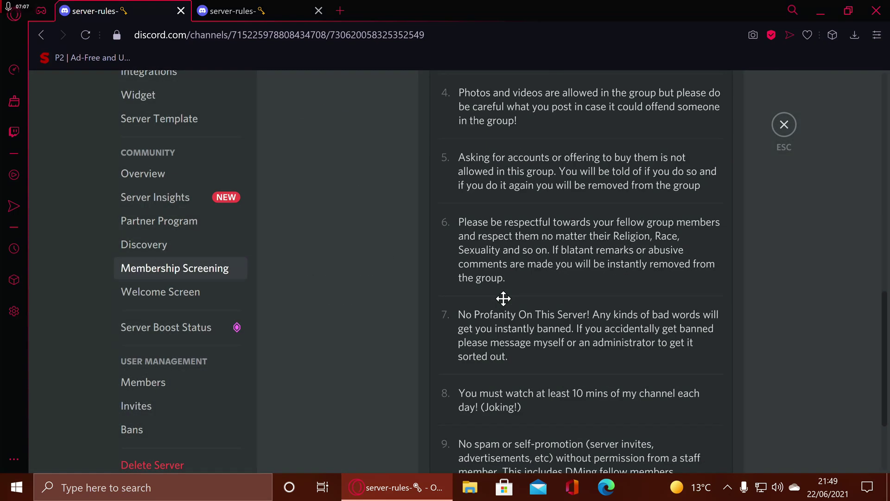
scroll(497, 293, down, 3)
scroll(417, 348, up, 10)
scroll(391, 335, up, 3)
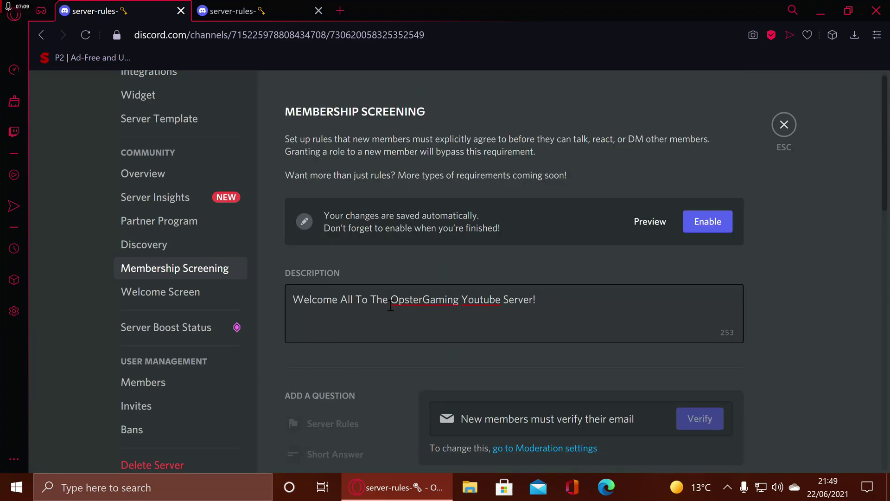
scroll(533, 266, down, 3)
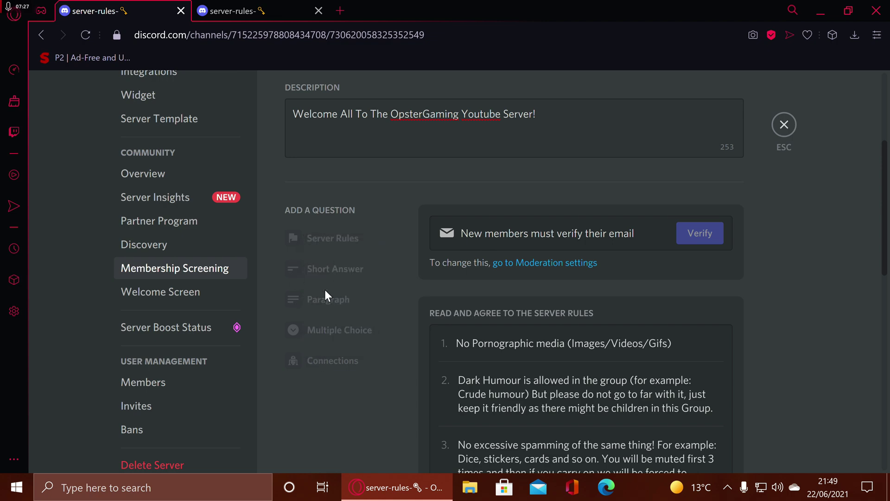
scroll(569, 154, up, 3)
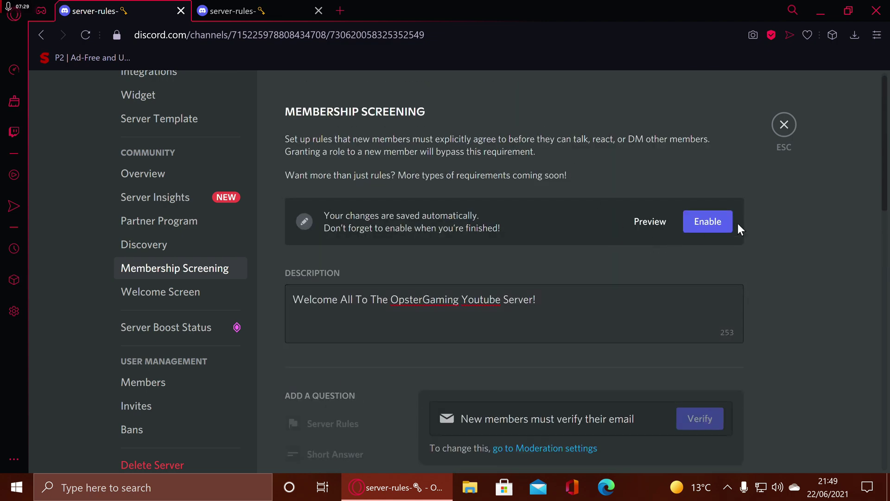
Enable Membership Screening and open the new-member preview.
click(706, 224)
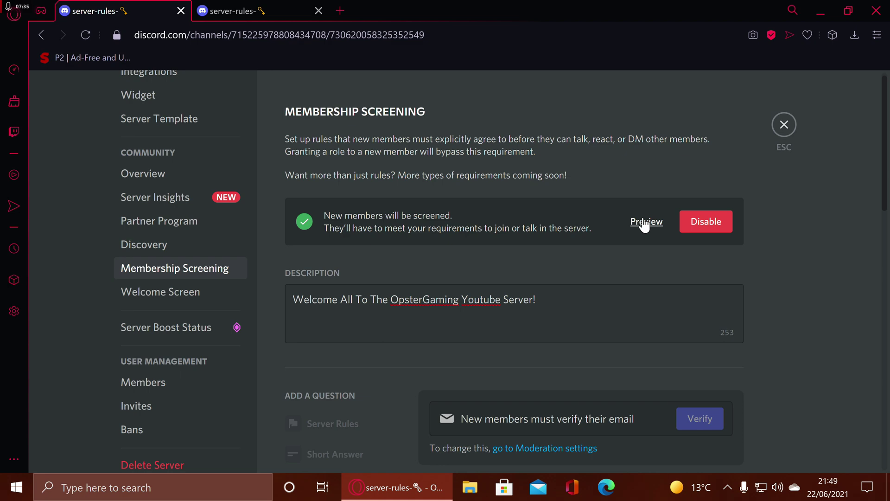
click(645, 222)
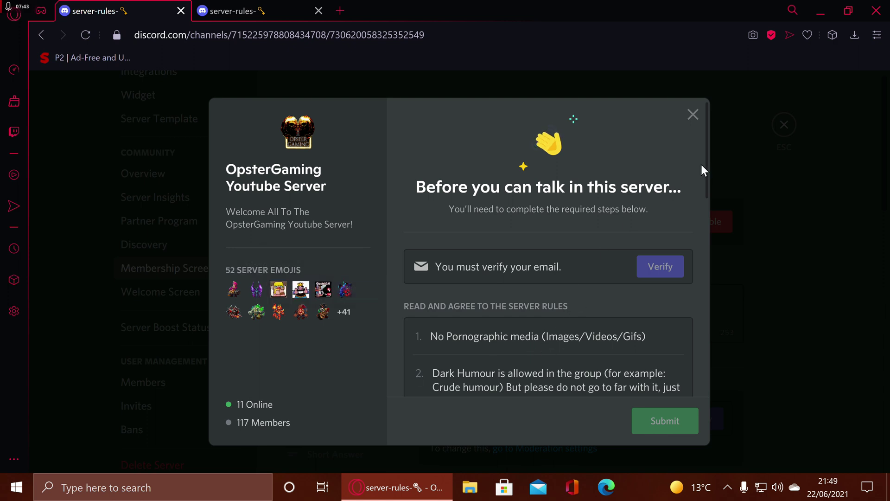
drag(705, 163, 713, 195)
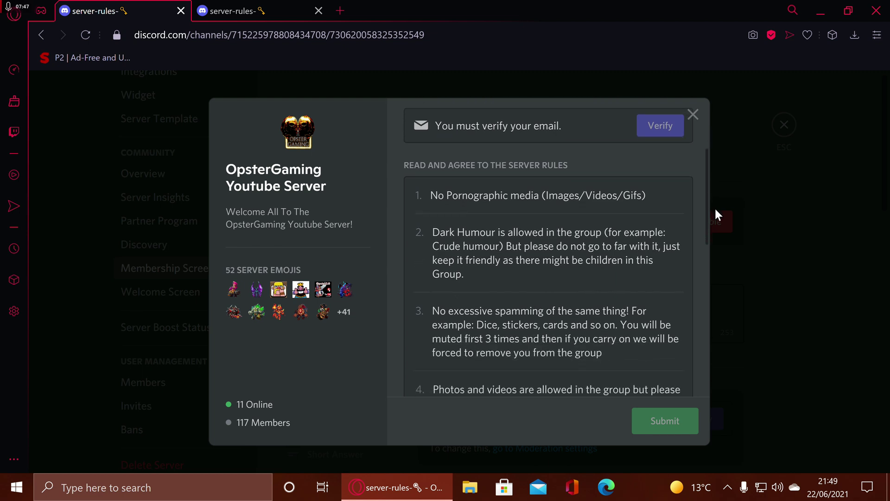
drag(712, 195, 708, 369)
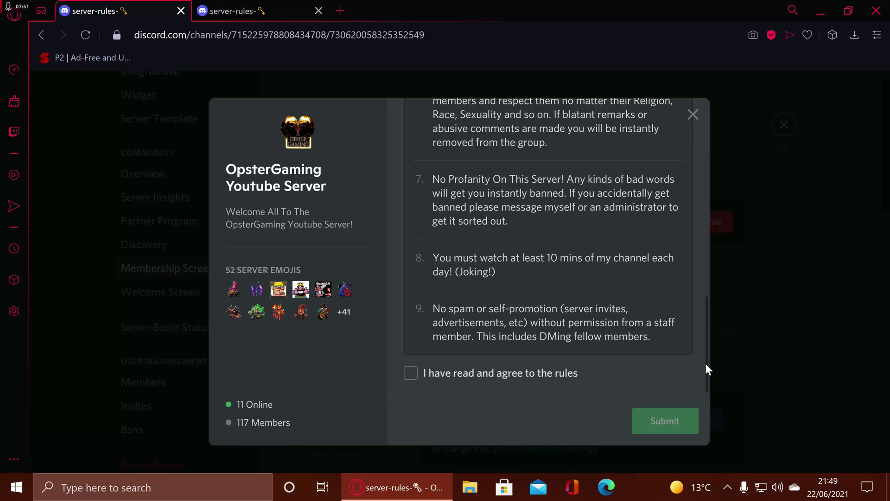
Tick the rules agreement checkbox in the preview and try submitting it.
click(410, 377)
click(671, 424)
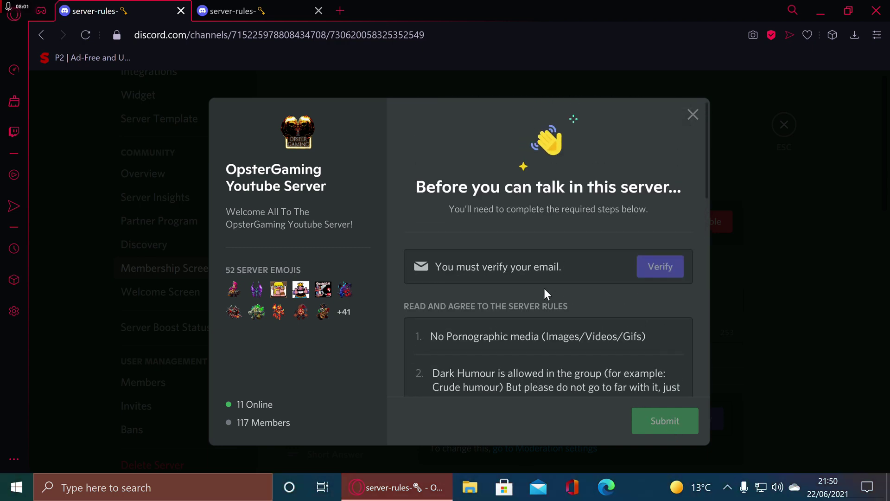
scroll(542, 292, down, 10)
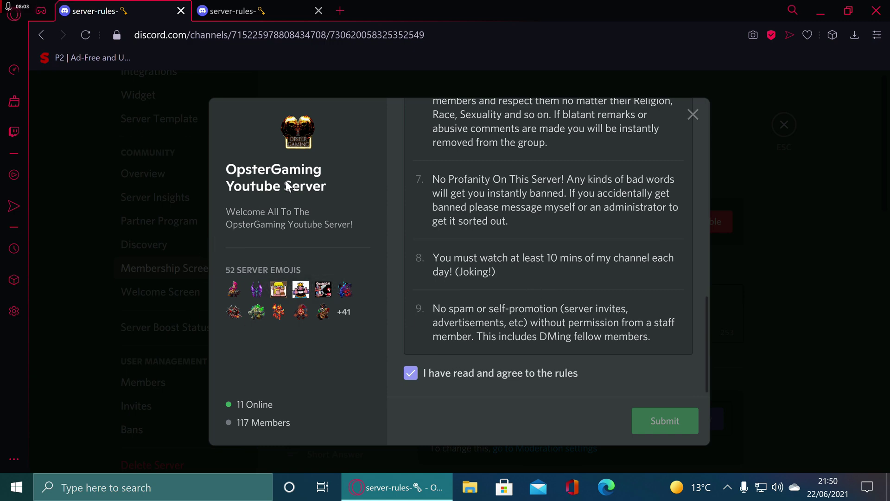
click(694, 115)
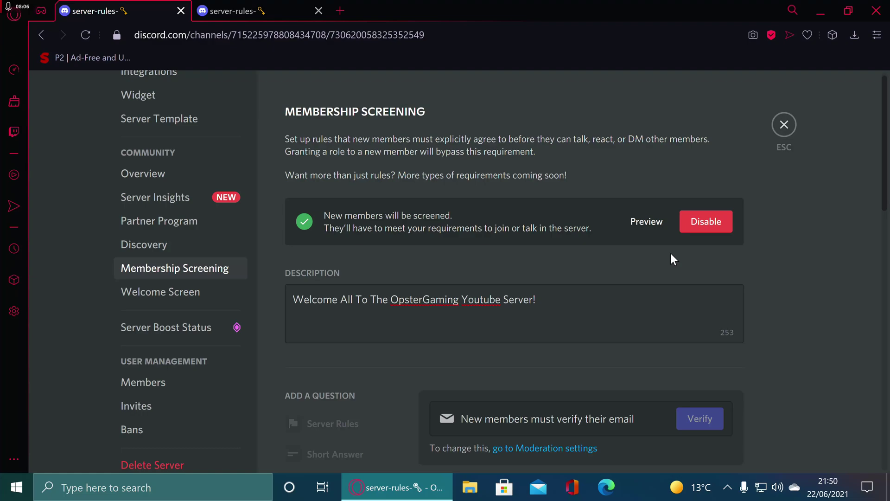
scroll(671, 254, down, 1)
scroll(682, 288, down, 5)
scroll(682, 287, down, 4)
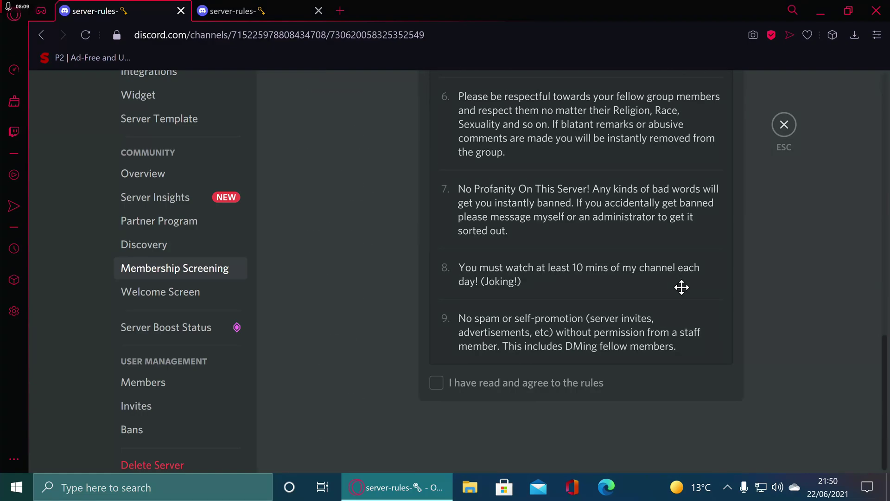
scroll(682, 287, up, 2)
scroll(682, 289, up, 5)
scroll(681, 286, up, 3)
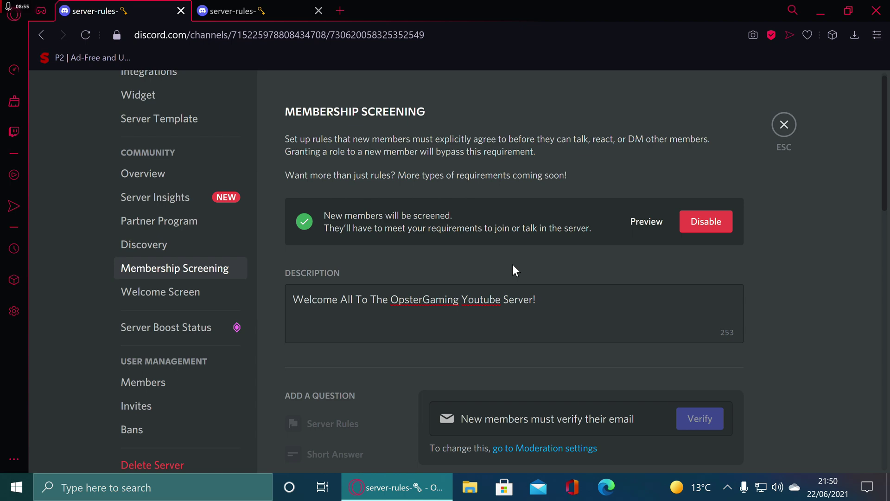
Reopen the new-member screening preview.
click(654, 226)
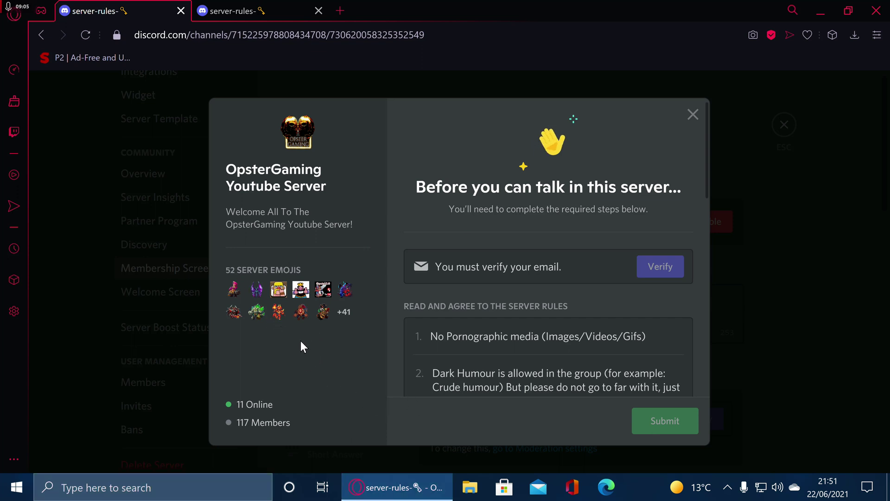
scroll(458, 322, down, 3)
scroll(460, 320, down, 3)
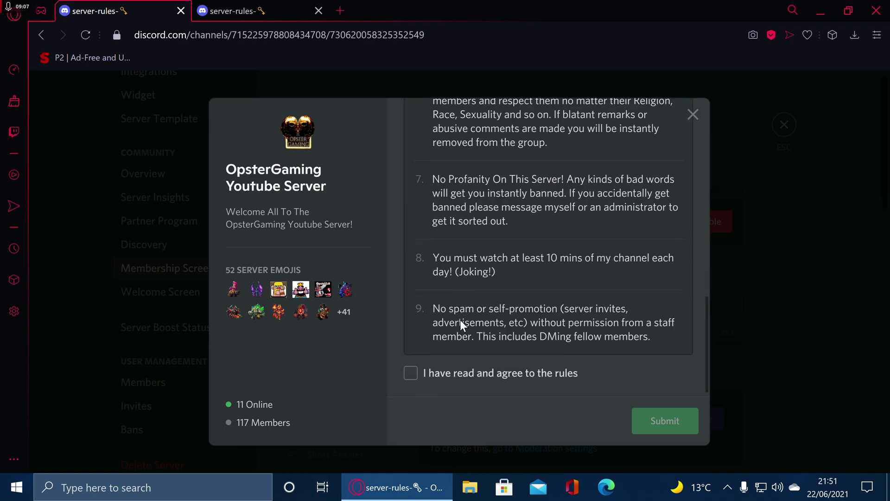